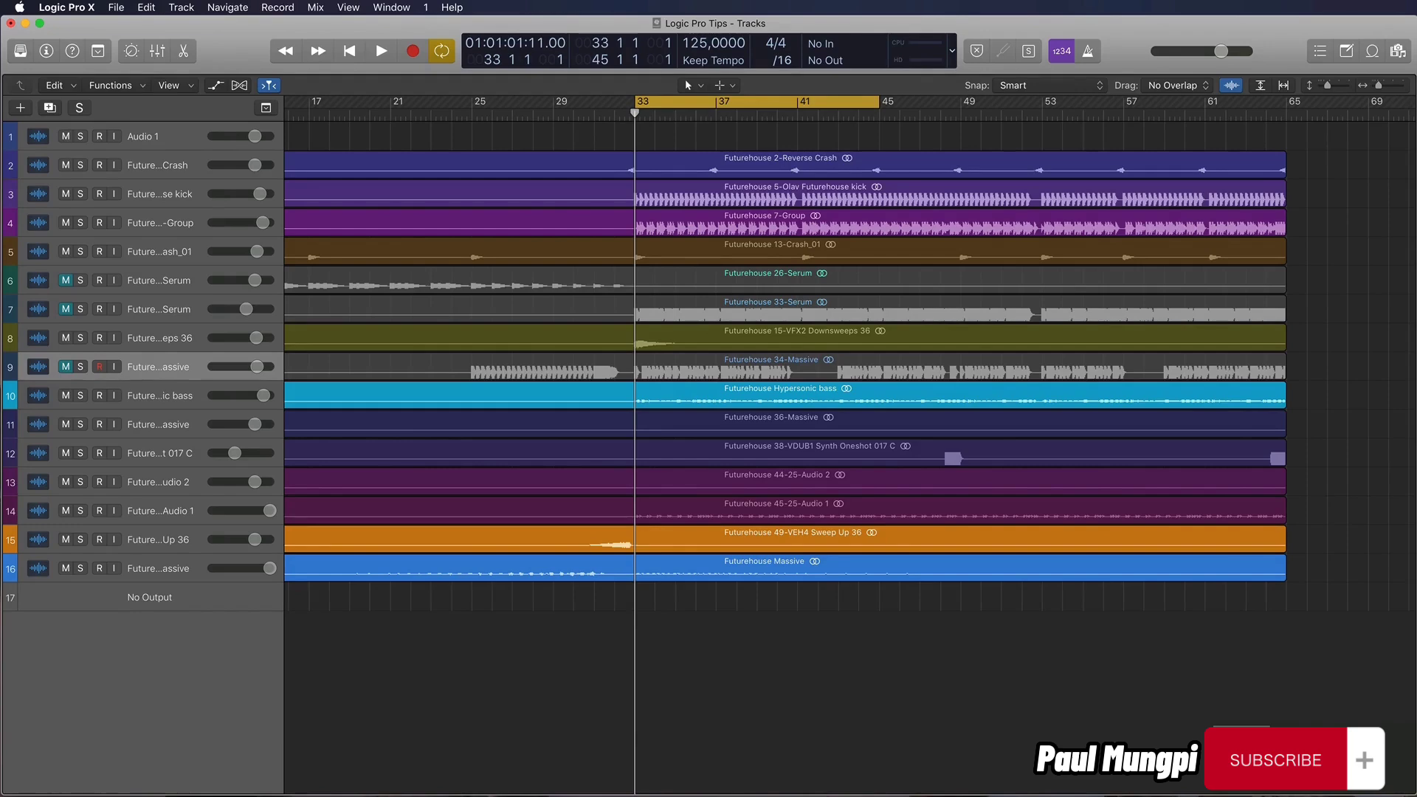
Step: Show the mixer, select the Futurehouse kick channel, and play the loop briefly without the effect
key(x)
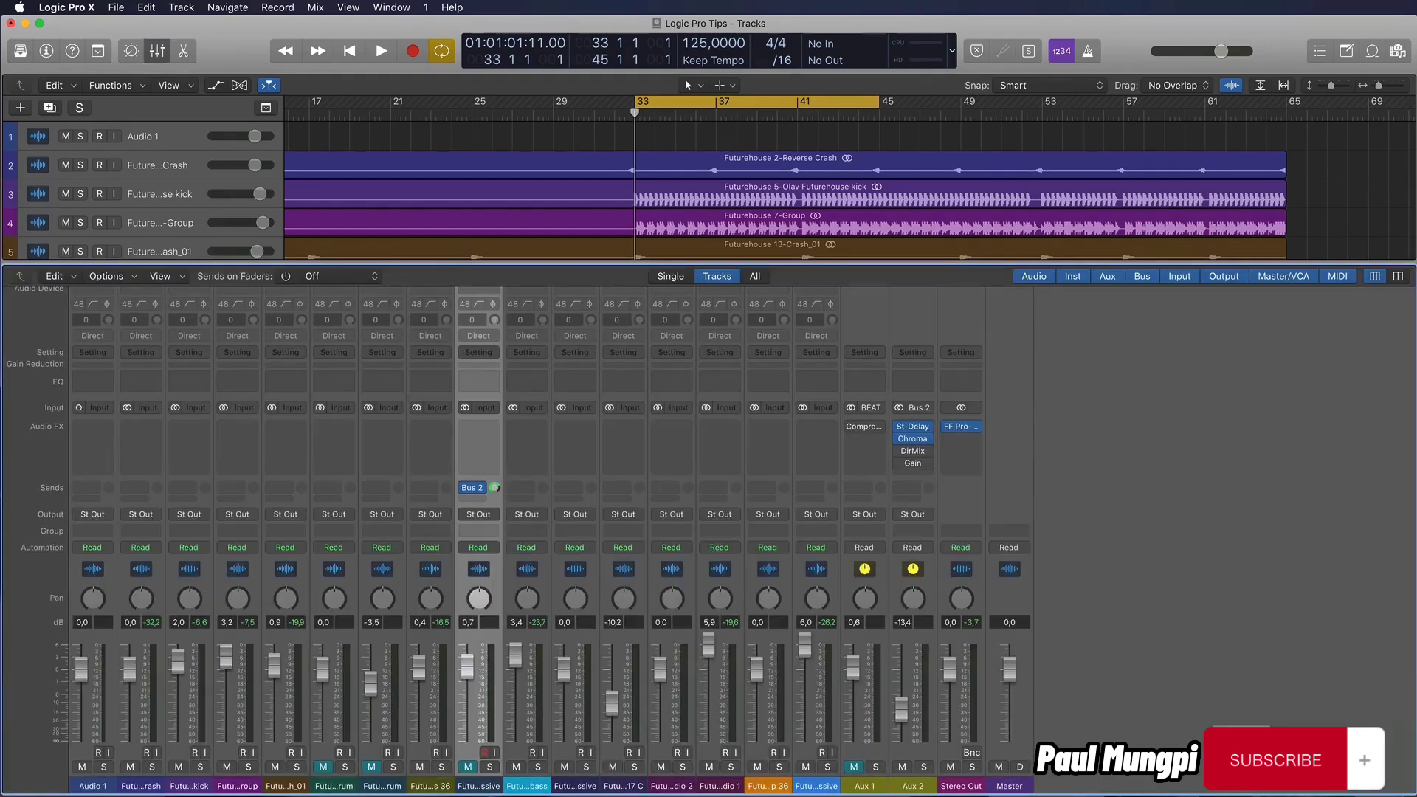
click(201, 786)
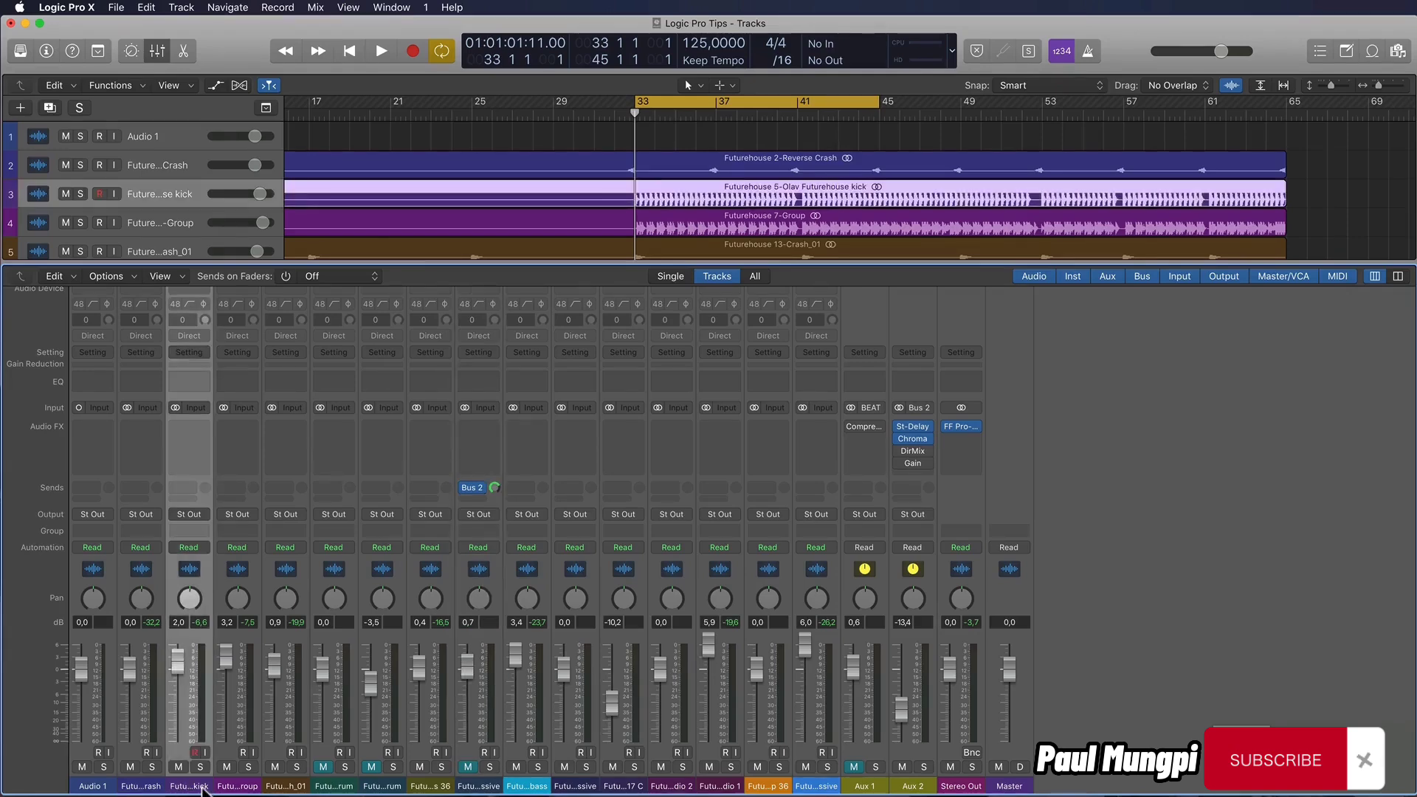
key(space)
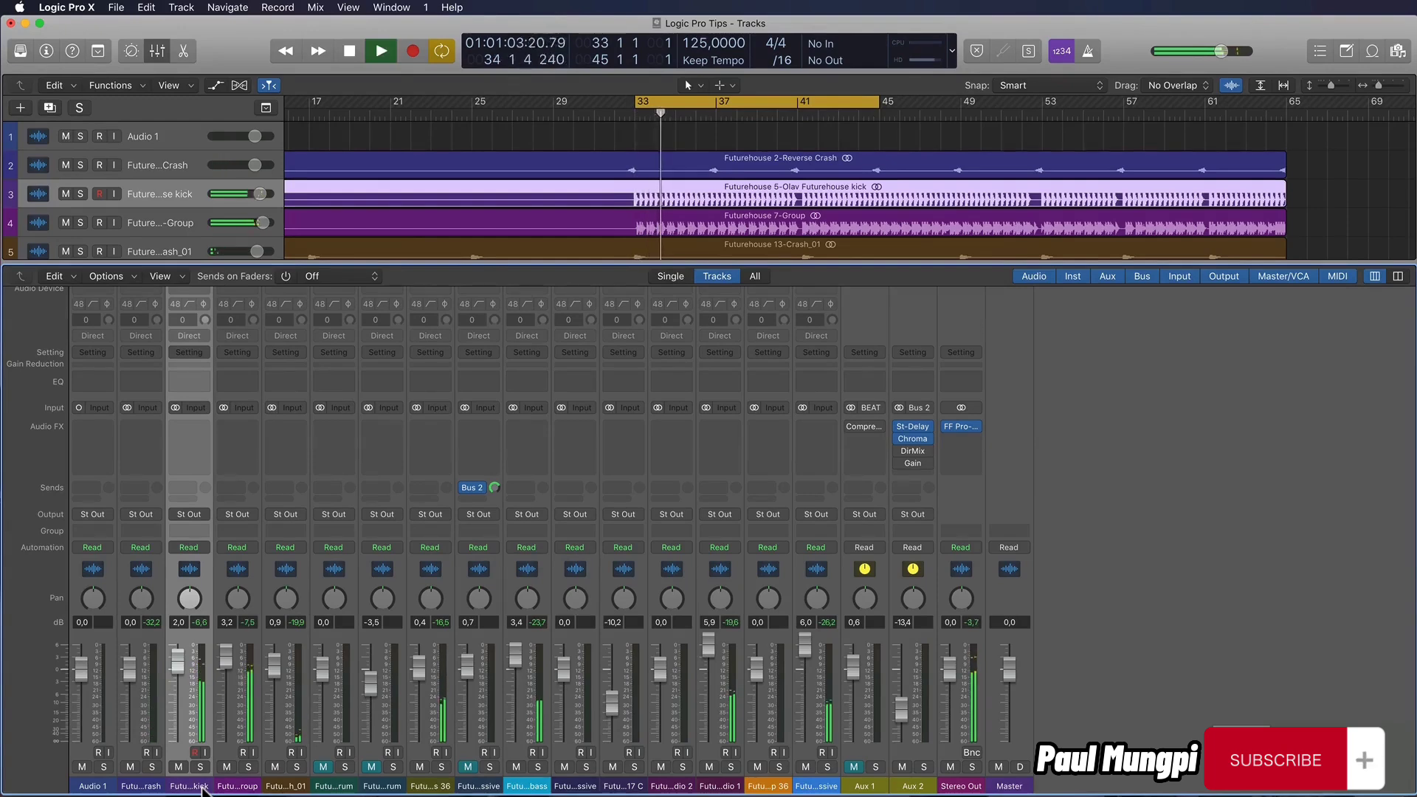
key(space)
Step: Insert a stereo Overdrive plug-in below the existing effect on the Stereo Out channel and bring its window over the mixer
mouse_move(965, 434)
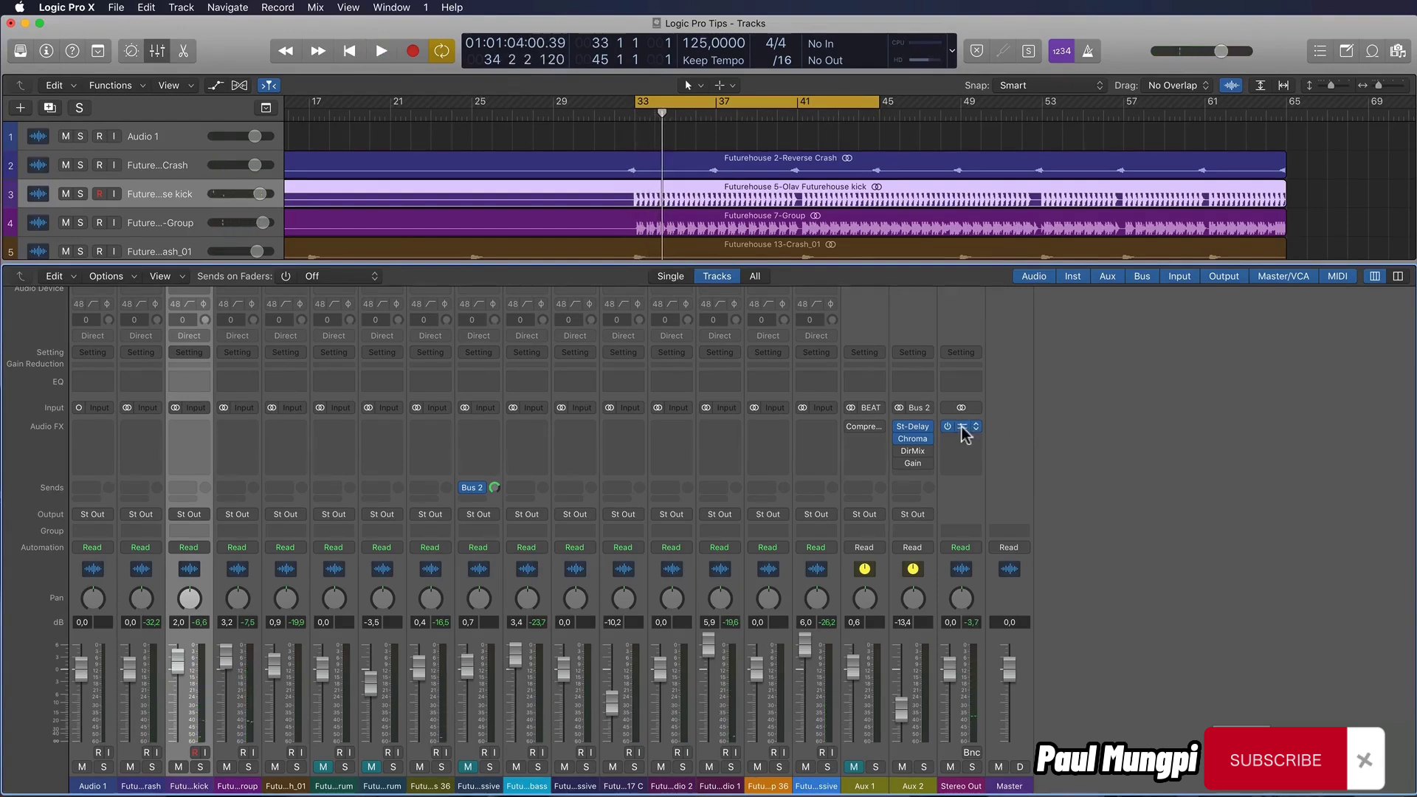
click(964, 430)
mouse_move(981, 504)
mouse_move(1145, 556)
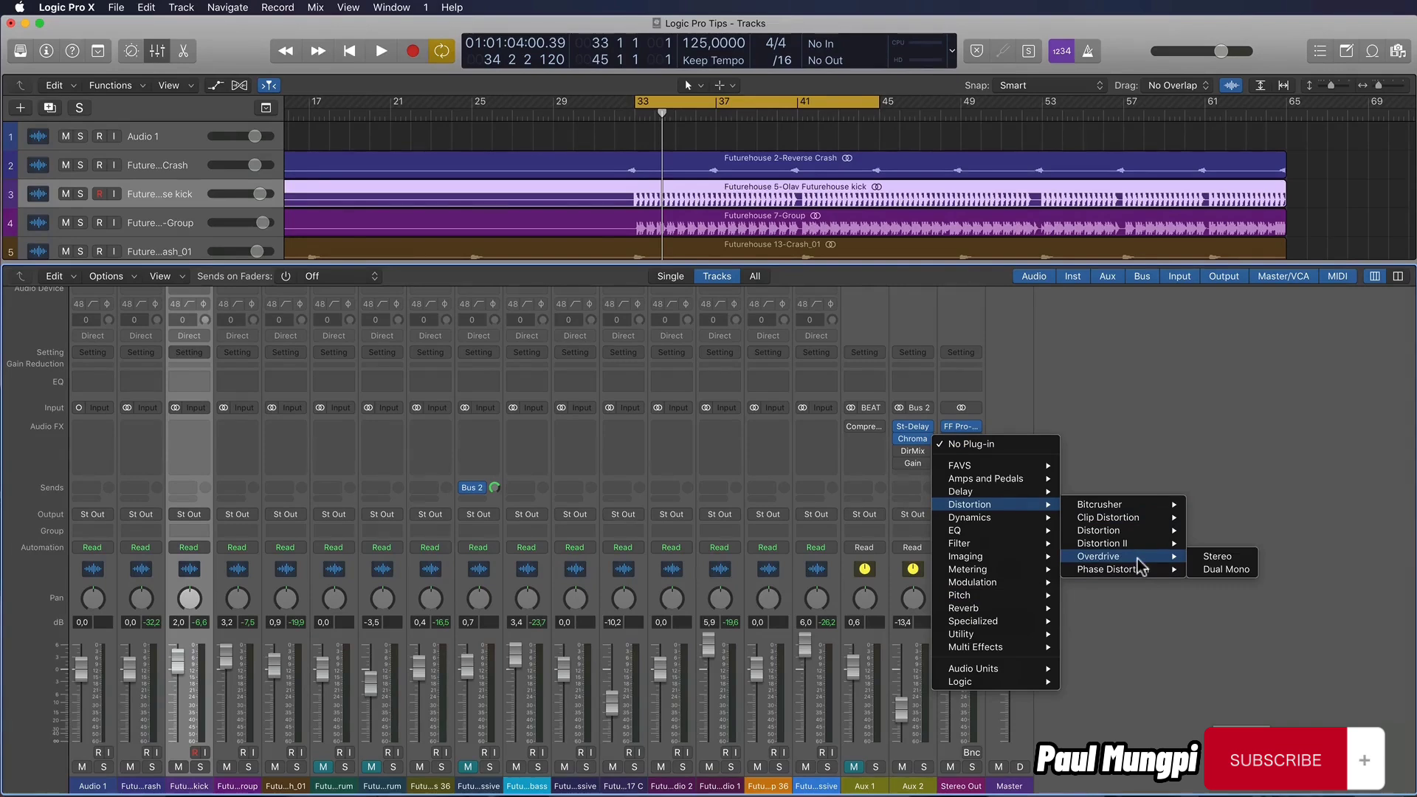
click(1114, 558)
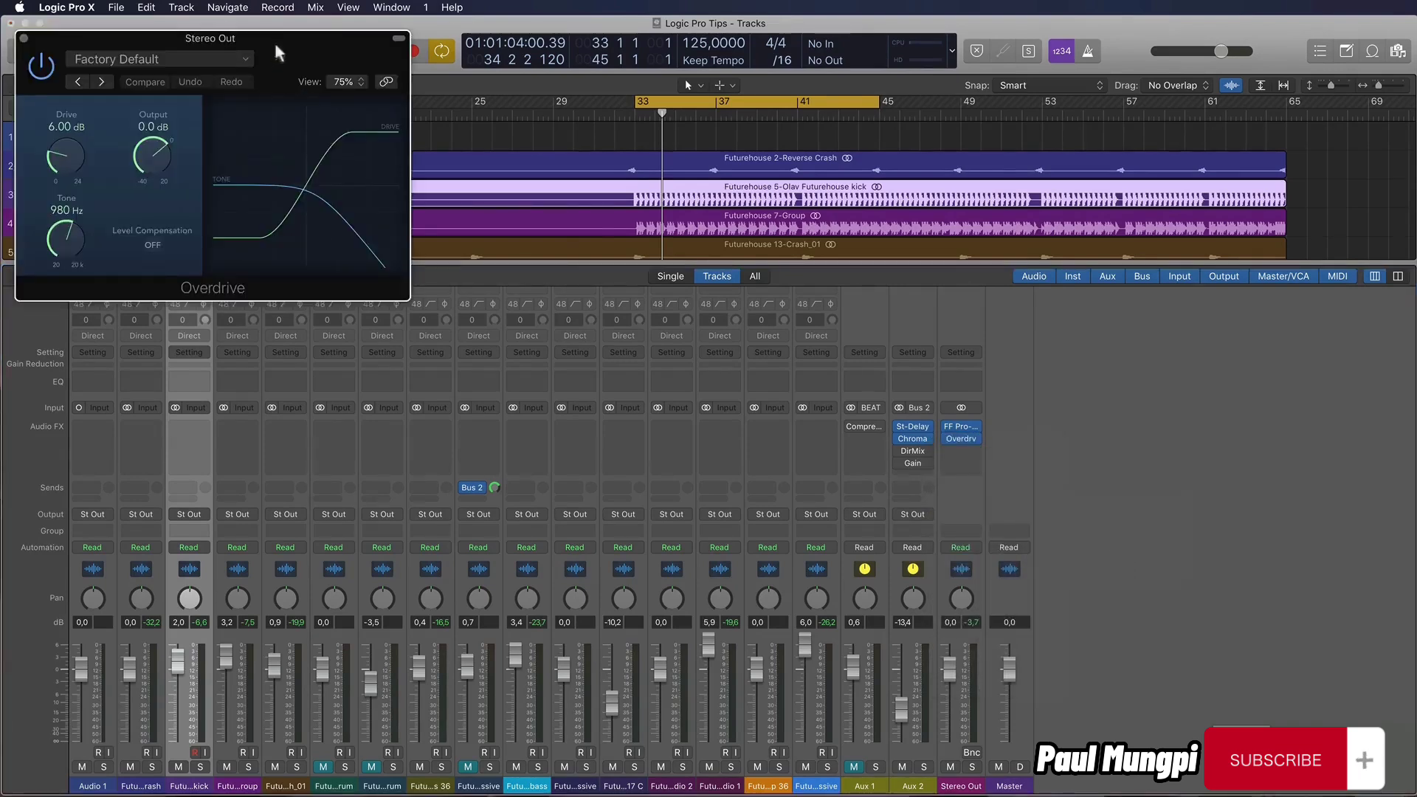
drag(279, 43, 861, 180)
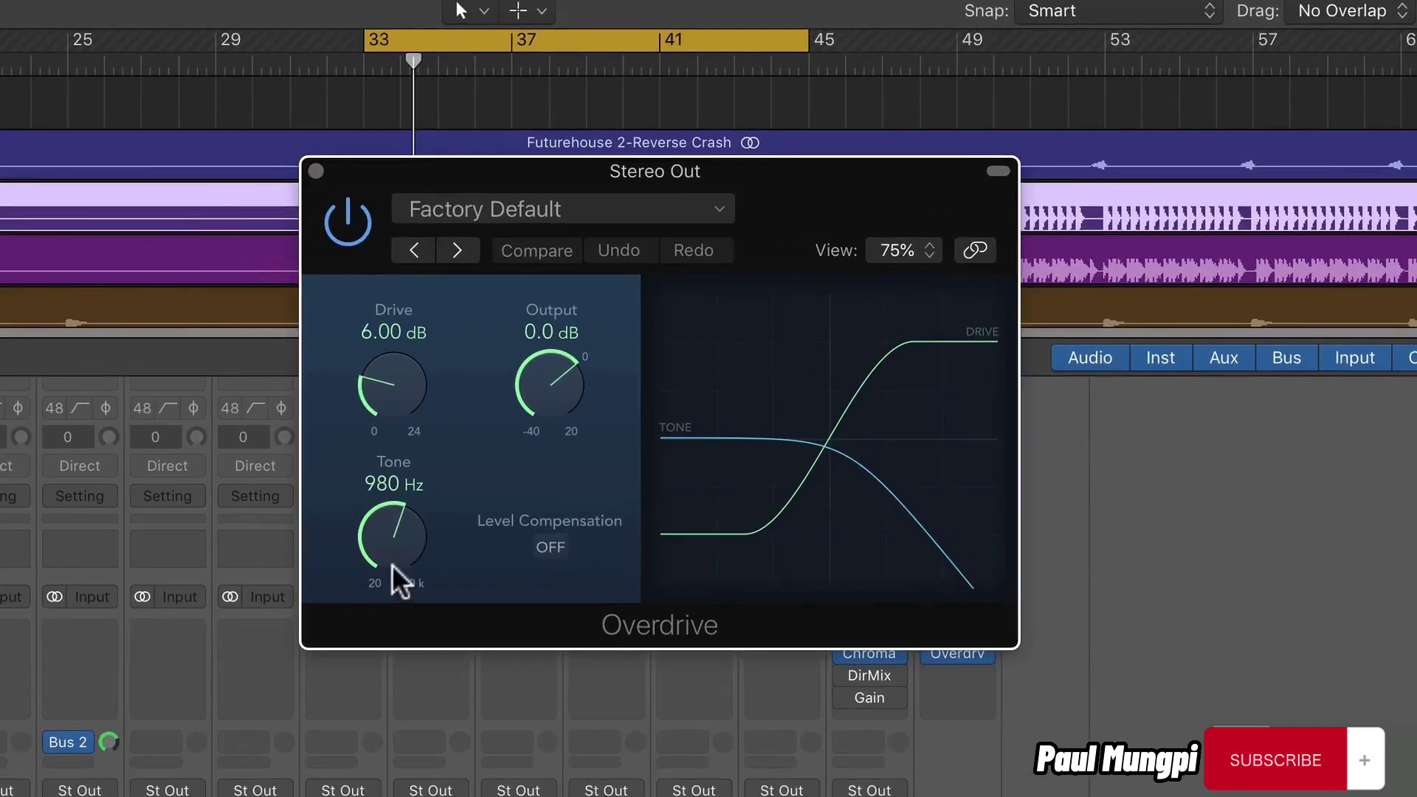
Step: Set the Overdrive to 20000 Hz tone, 2.00 dB drive and -2.0 dB output, with level compensation on
mouse_move(392, 564)
mouse_down()
mouse_move(422, 403)
mouse_move(379, 551)
mouse_up()
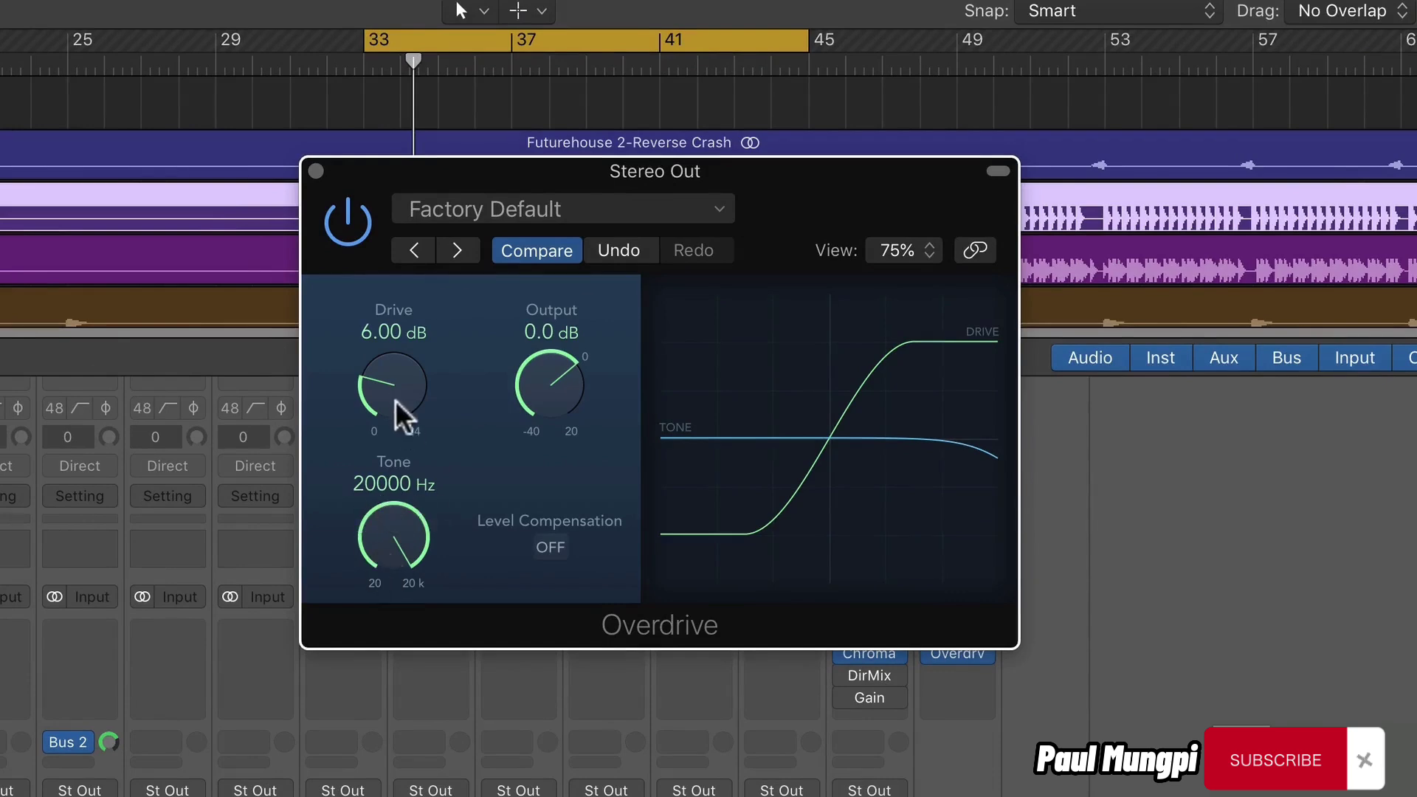
drag(388, 379, 405, 502)
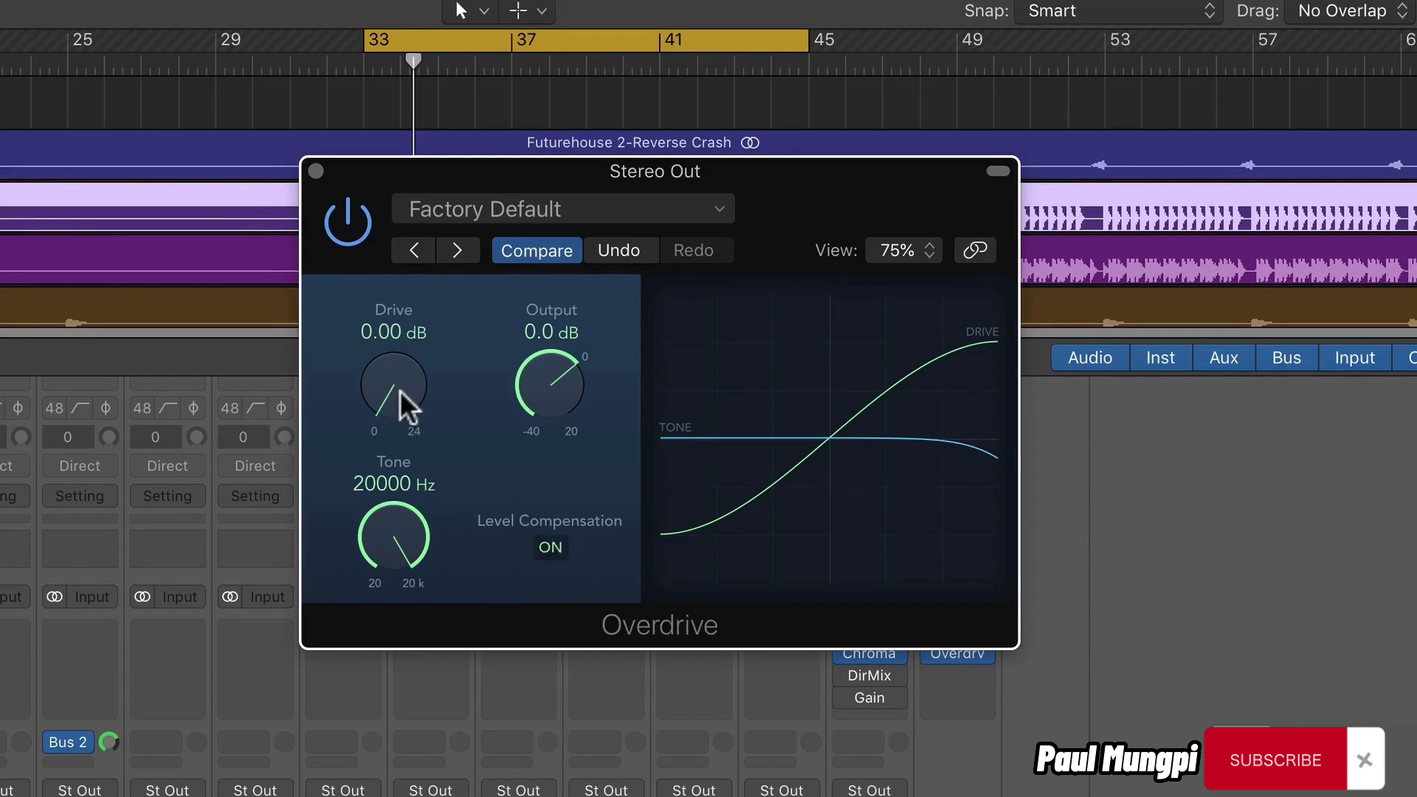
drag(398, 387, 408, 353)
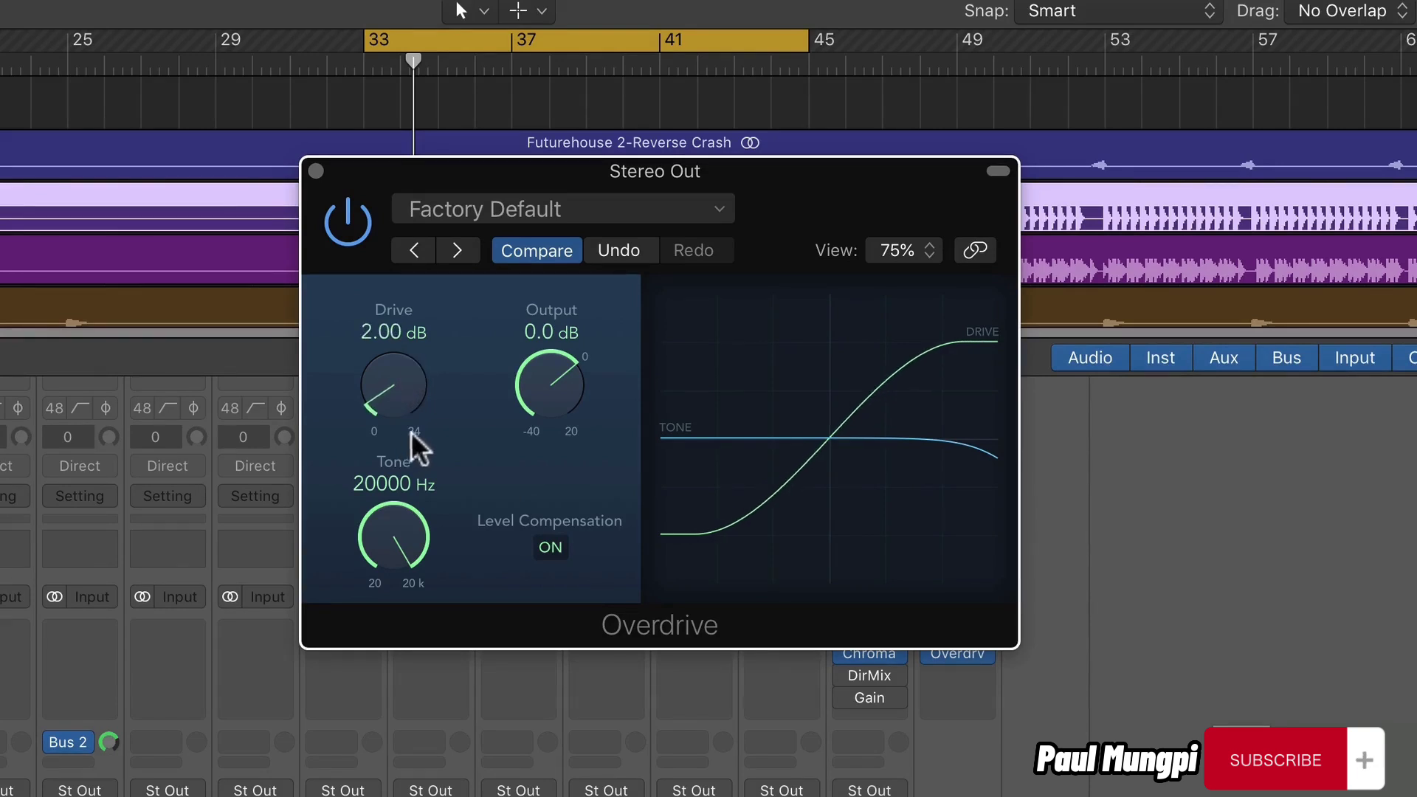
drag(546, 415, 552, 409)
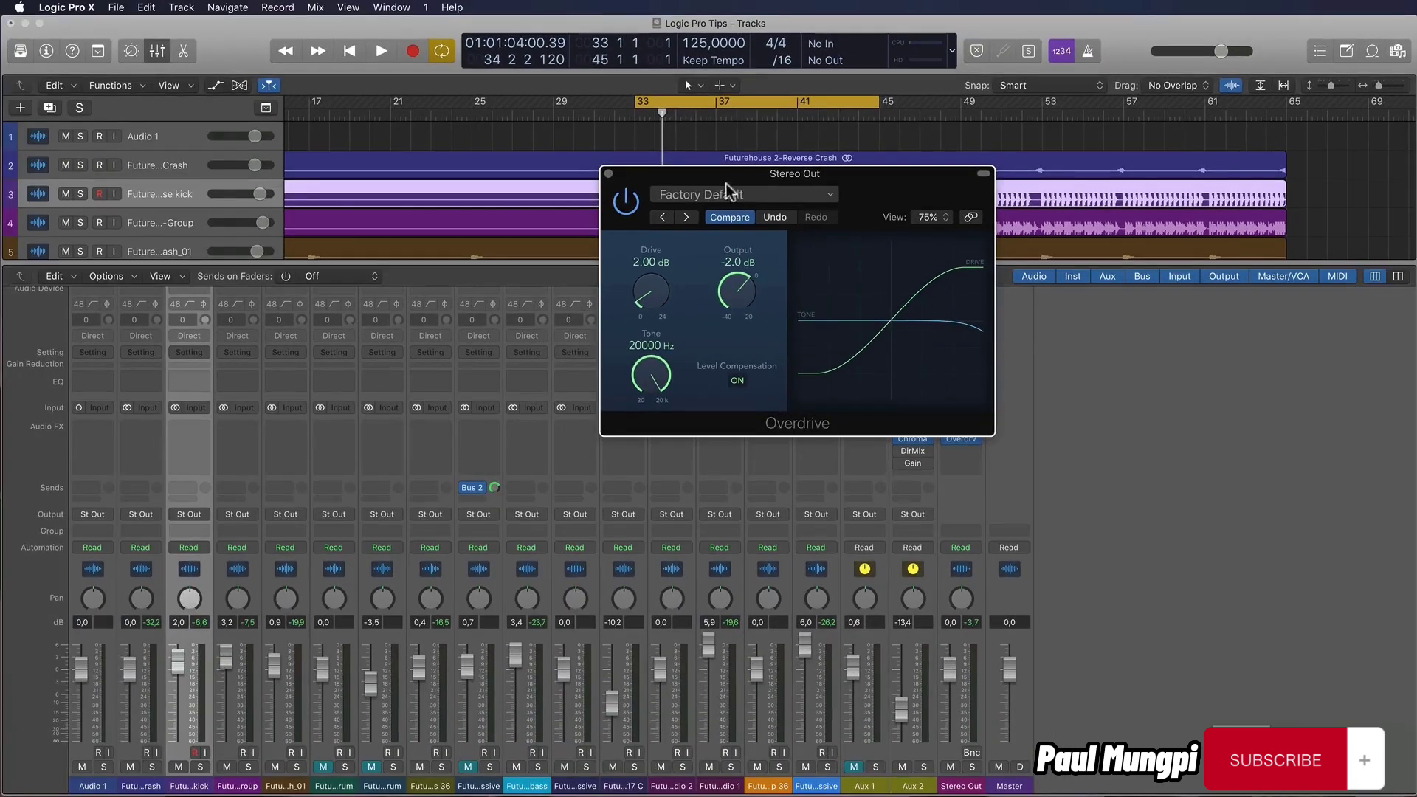
drag(700, 176, 620, 125)
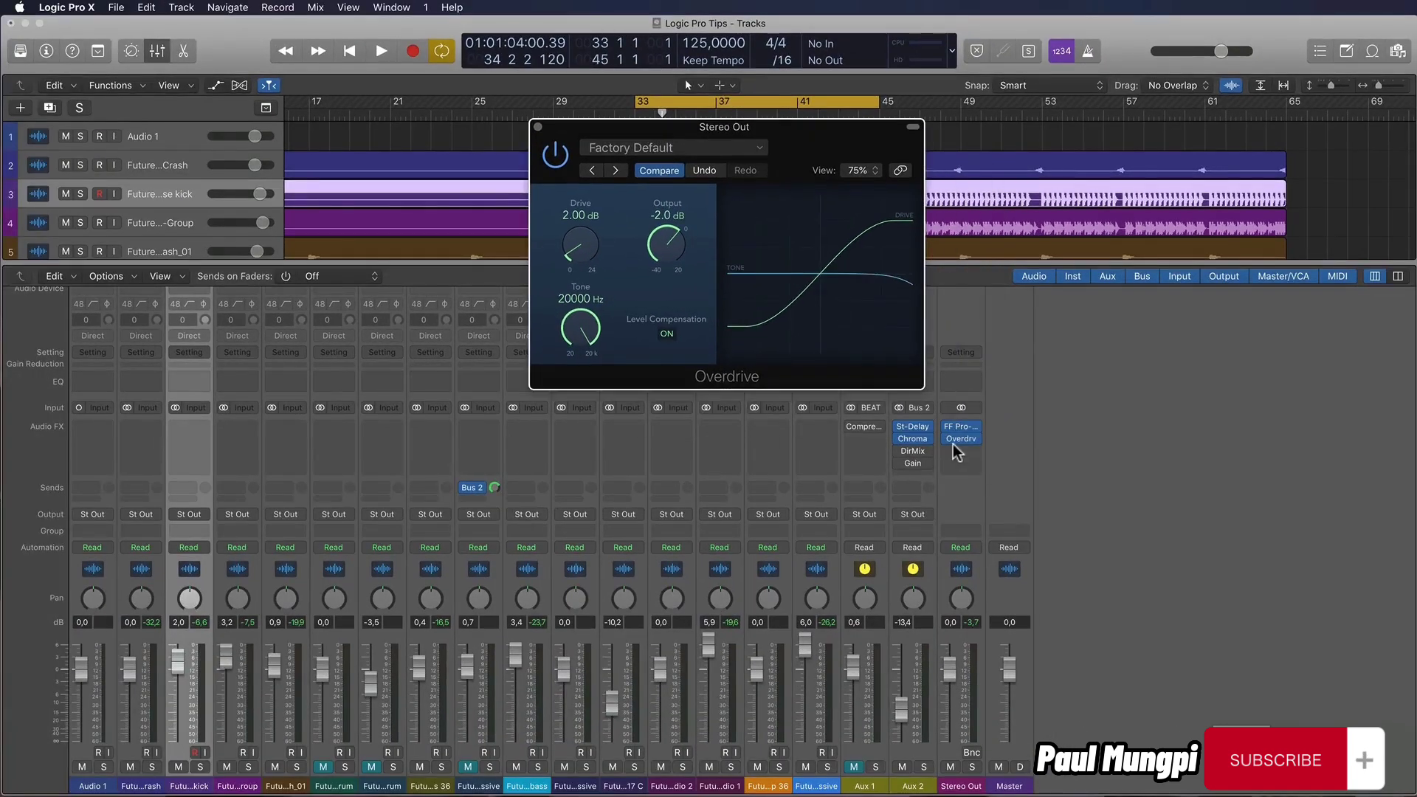
Step: Play the loop to audition the Overdrive on the Stereo Out
key(space)
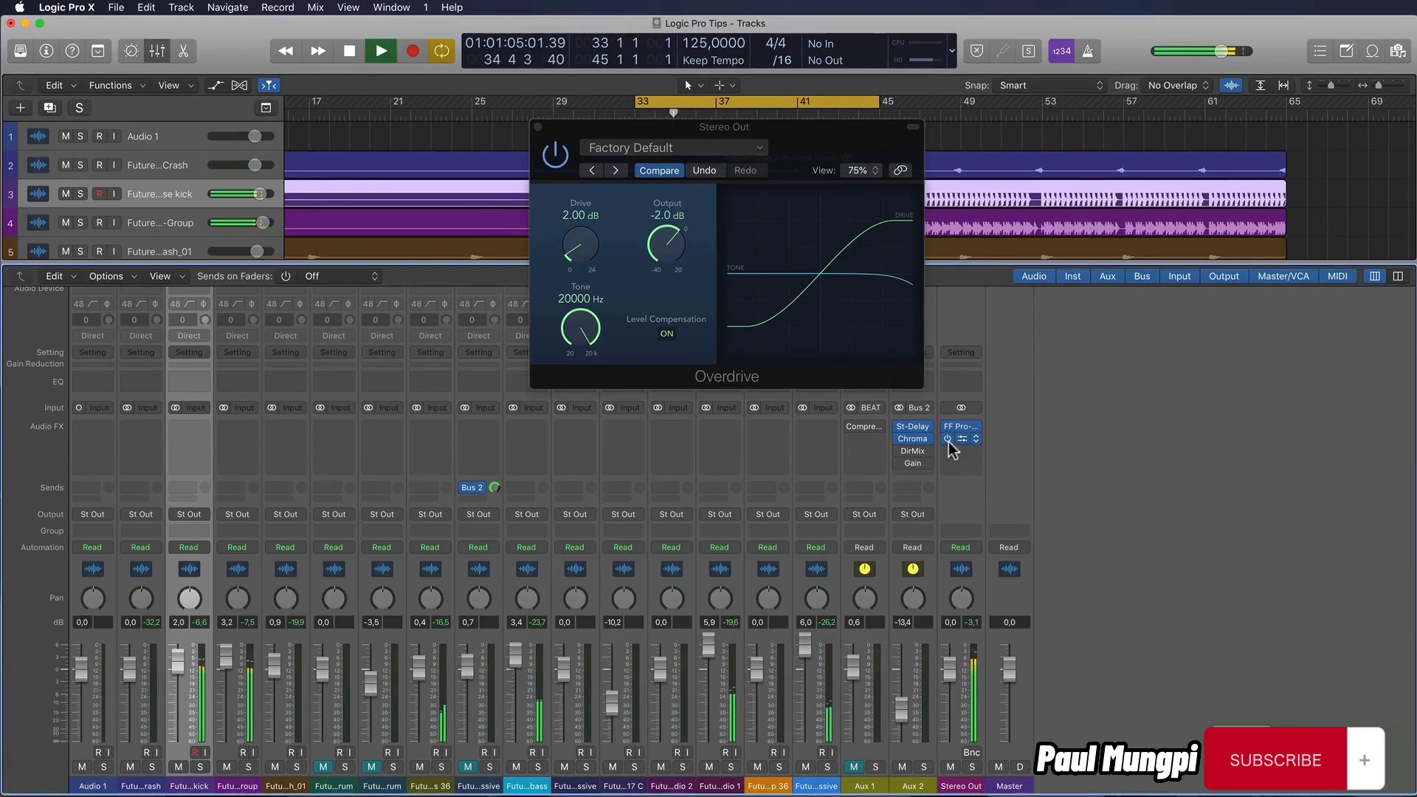
key(space)
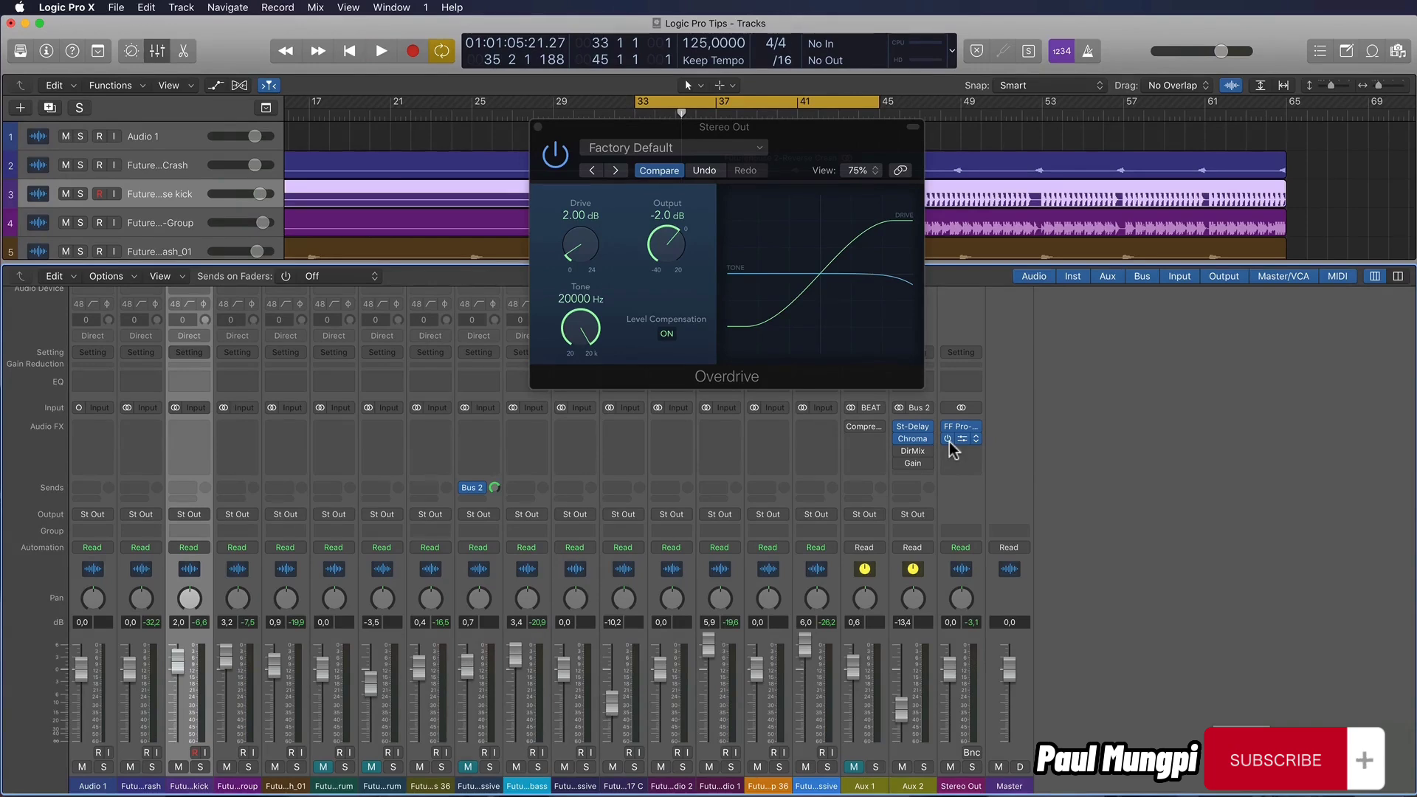
key(space)
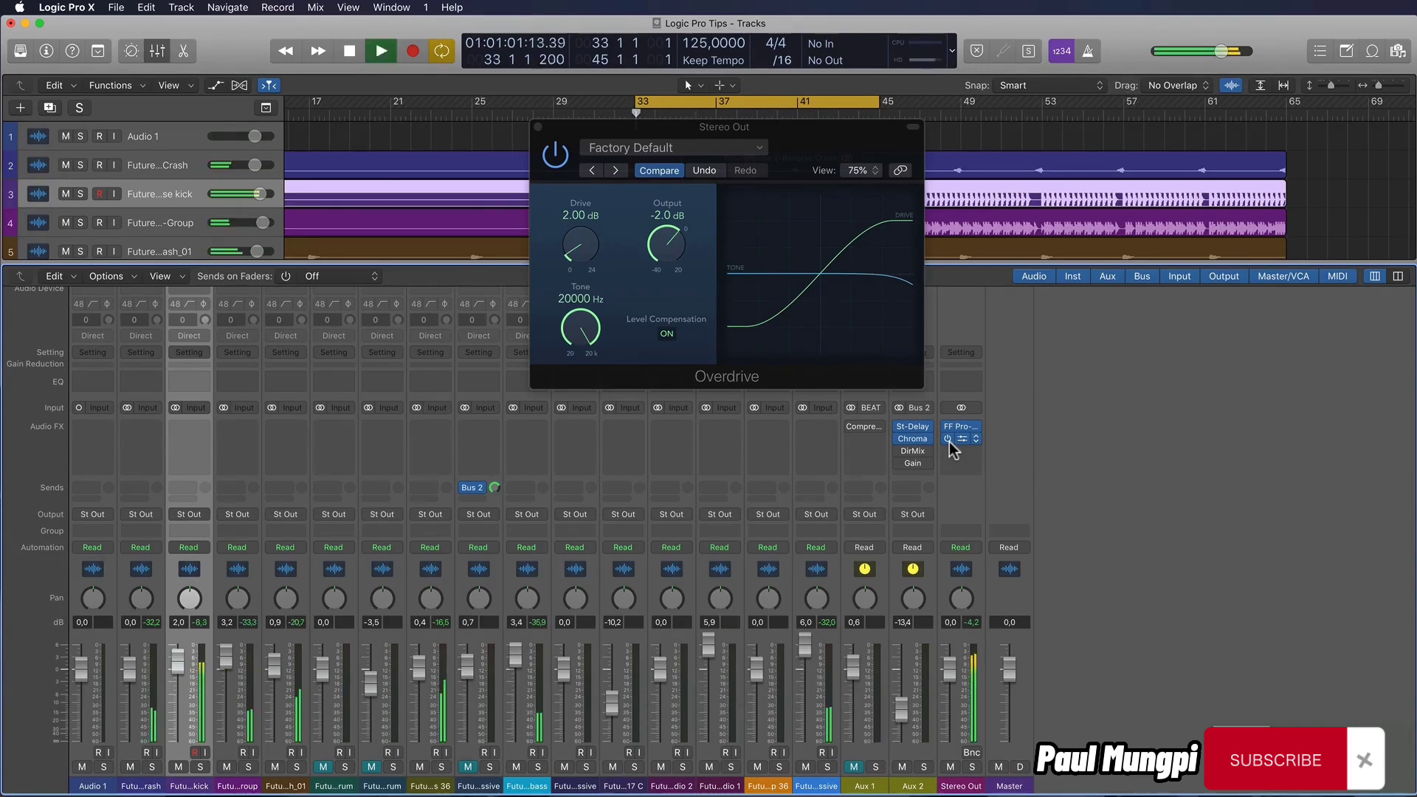
key(space)
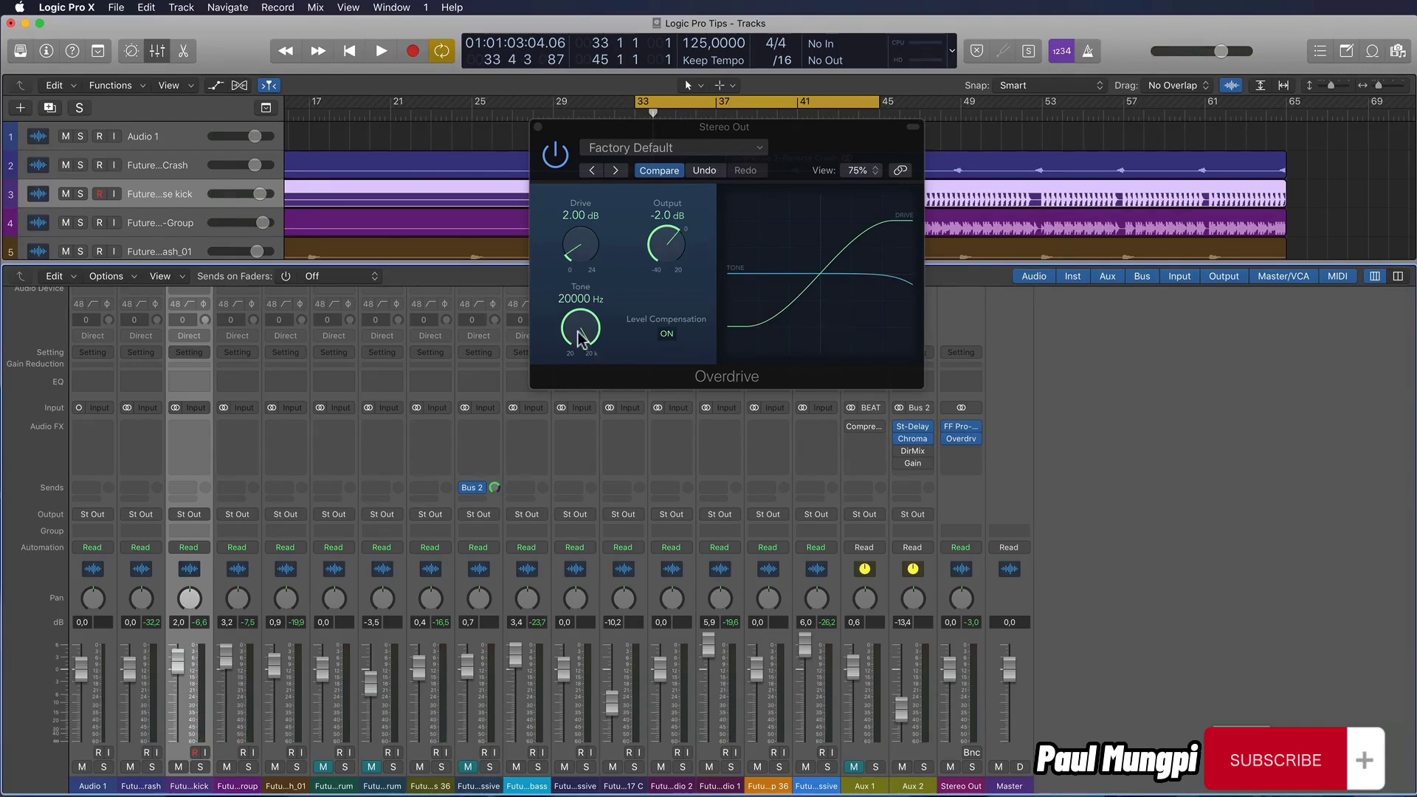
Step: Lower the Overdrive tone to 15900 Hz during playback and compare the loop with the plug-in bypassed and active
key(space)
drag(578, 330, 580, 338)
click(555, 159)
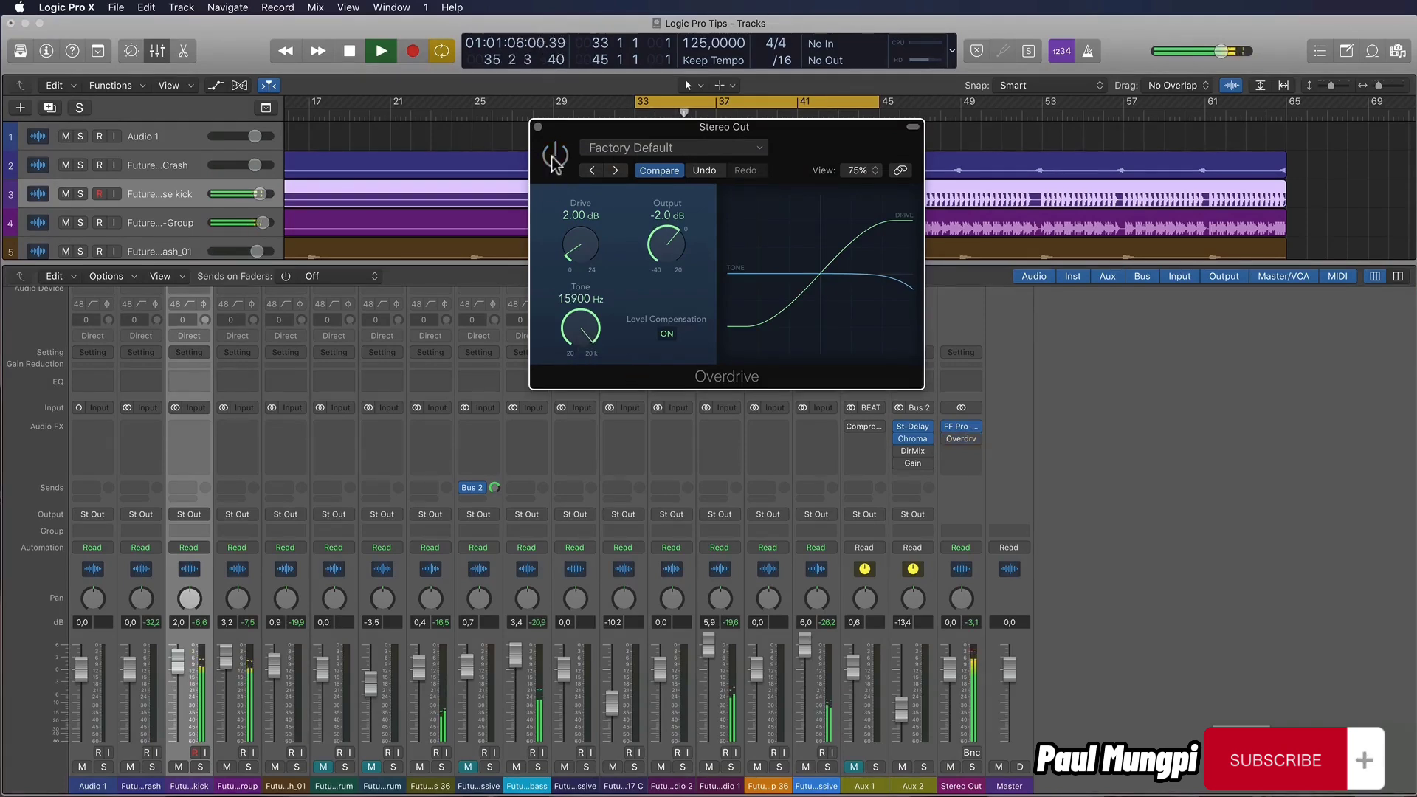
click(555, 158)
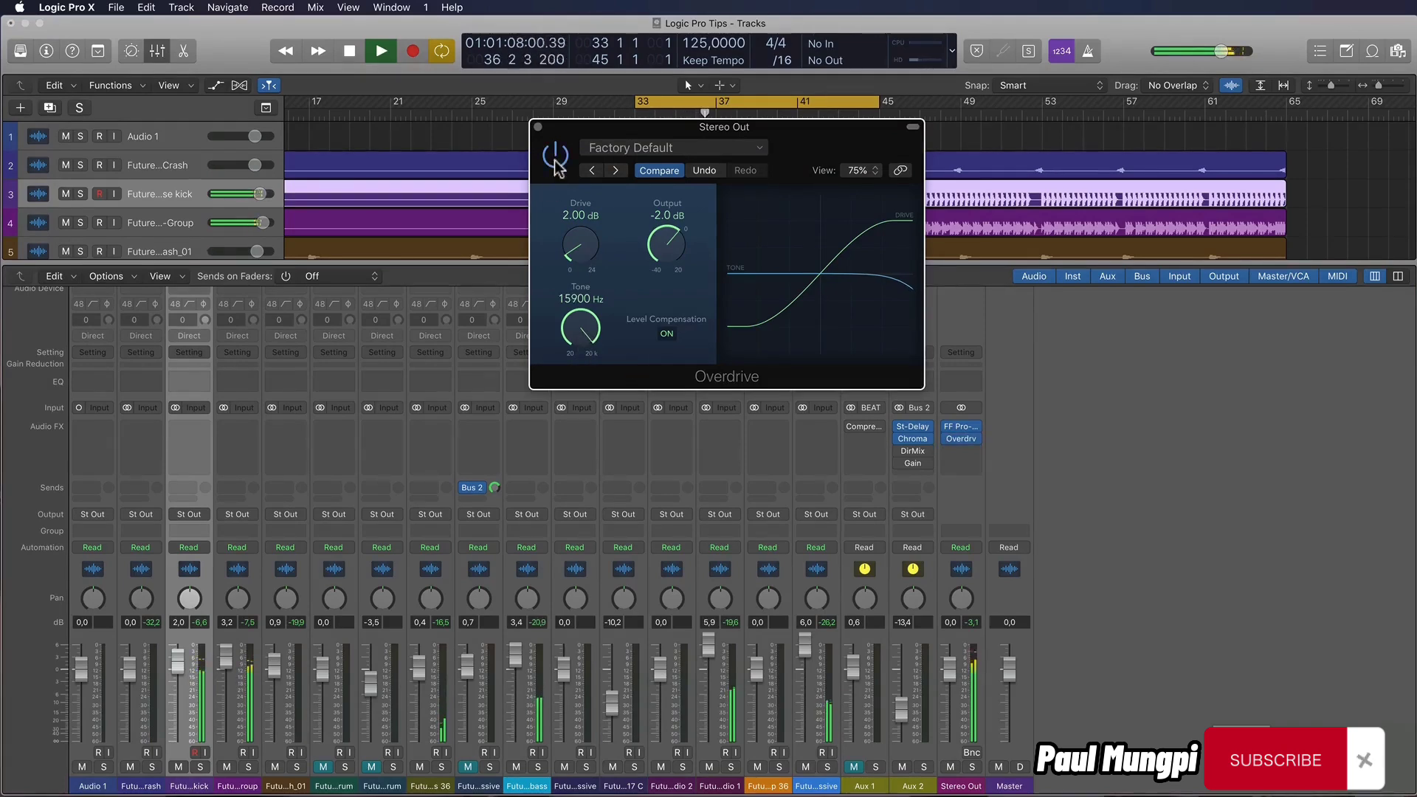
key(space)
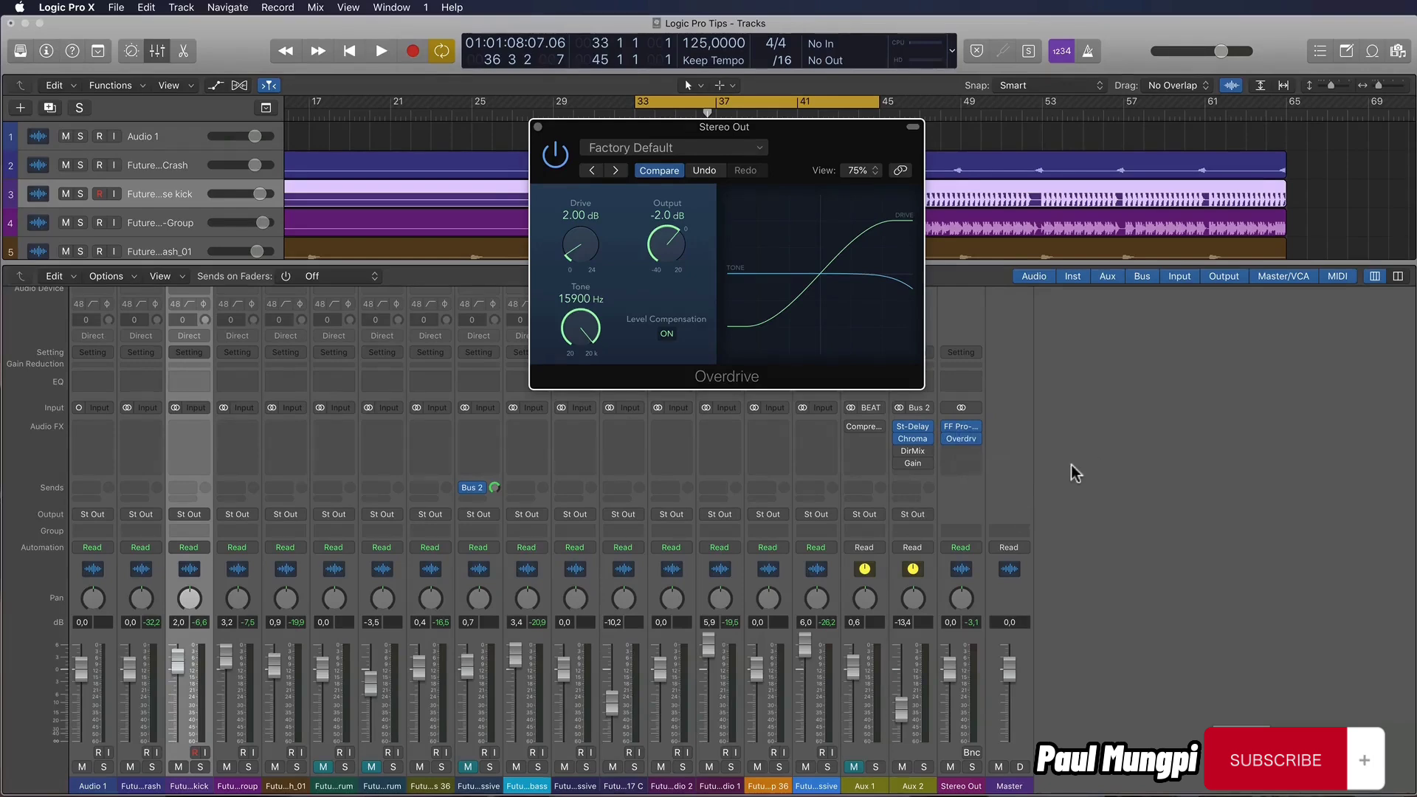
Step: Move the Overdrive from the Stereo Out to the kick channel and copy it onto every following channel through Aux 2
drag(966, 442, 192, 430)
drag(282, 424, 486, 426)
mouse_move(529, 432)
mouse_down()
mouse_move(829, 446)
mouse_move(817, 433)
mouse_move(918, 478)
mouse_up()
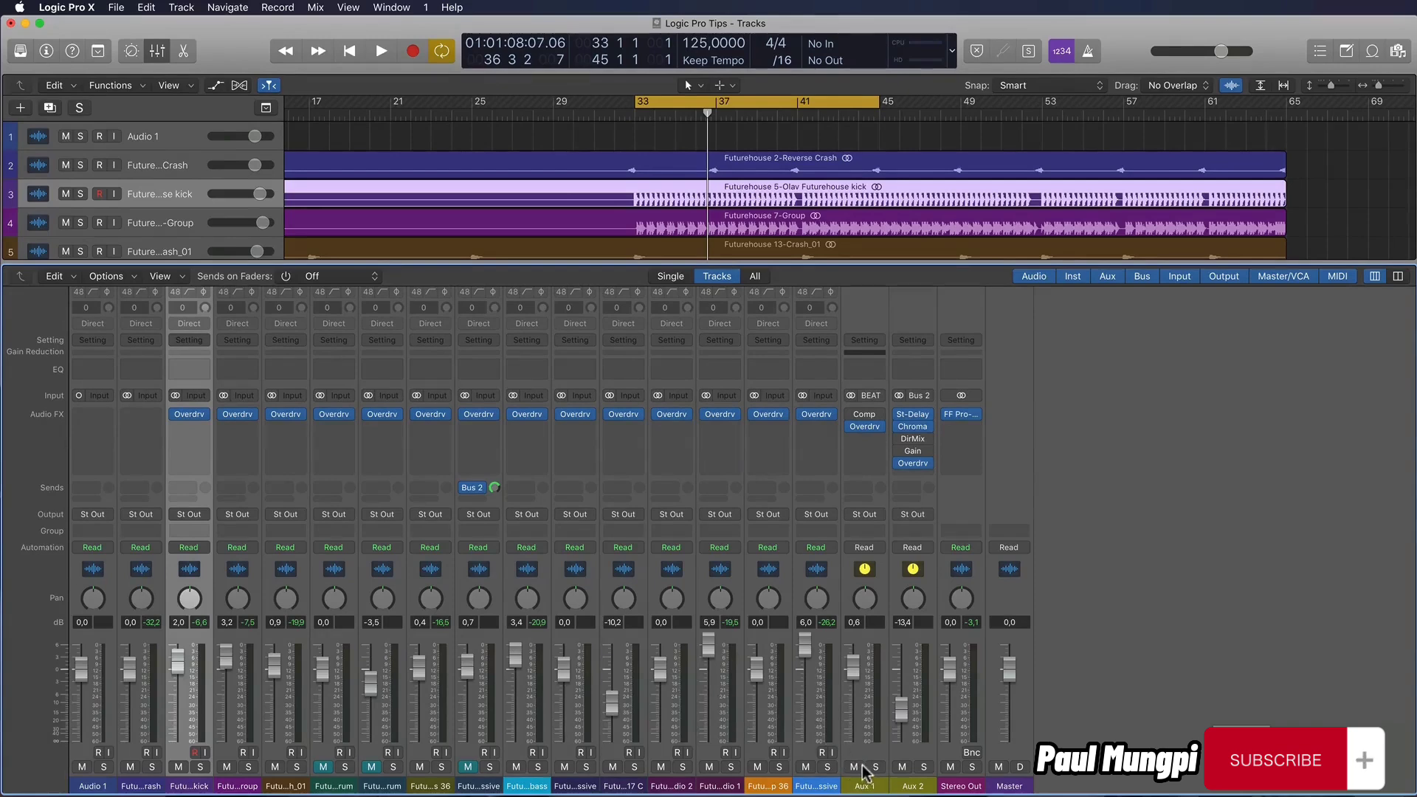
Step: Play the loop and move the Overdrive ahead of the Compressor on Aux 1
key(space)
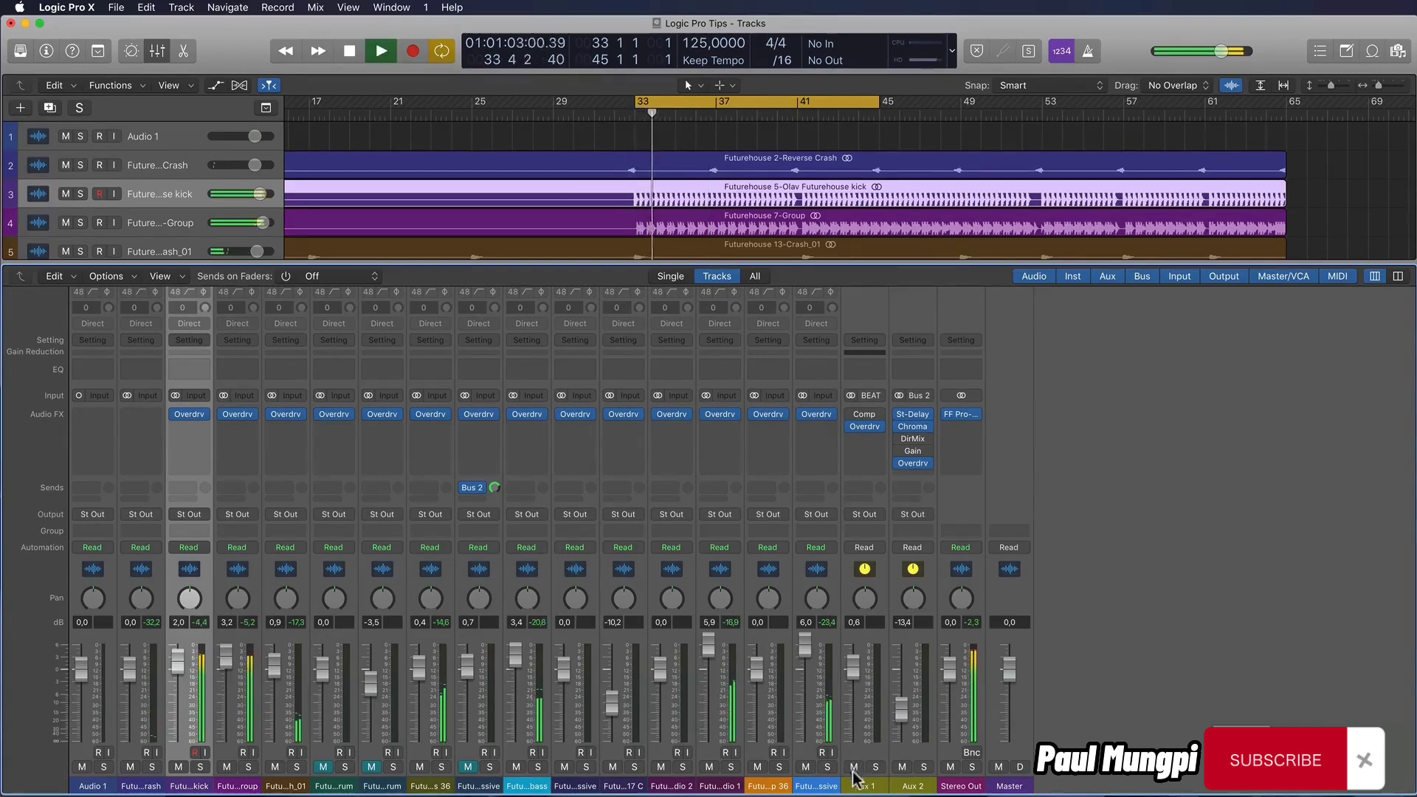
drag(868, 427, 865, 413)
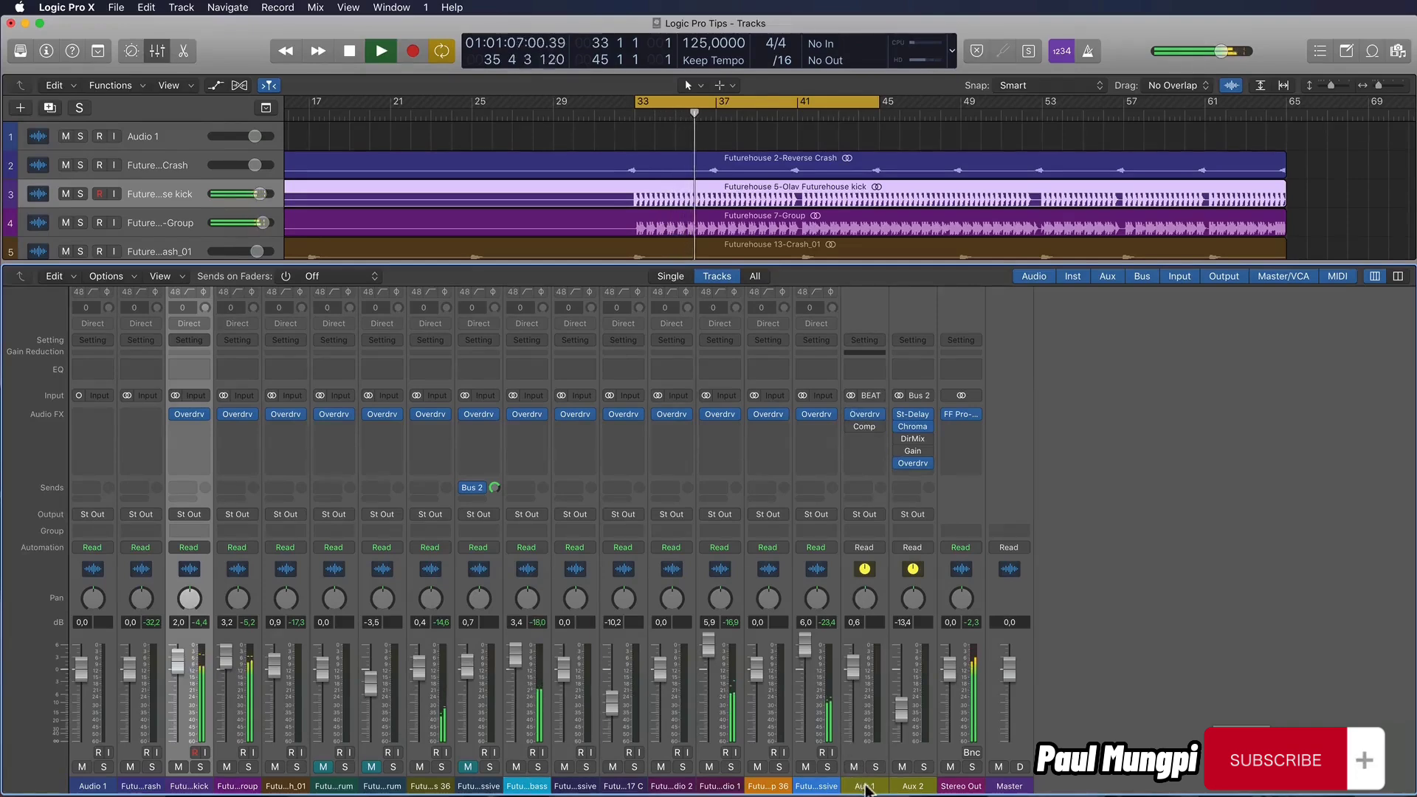
key(space)
Step: Select the channels from the kick through Aux 1 and compare the playing loop with all their Overdrives bypassed and active
drag(860, 787, 204, 789)
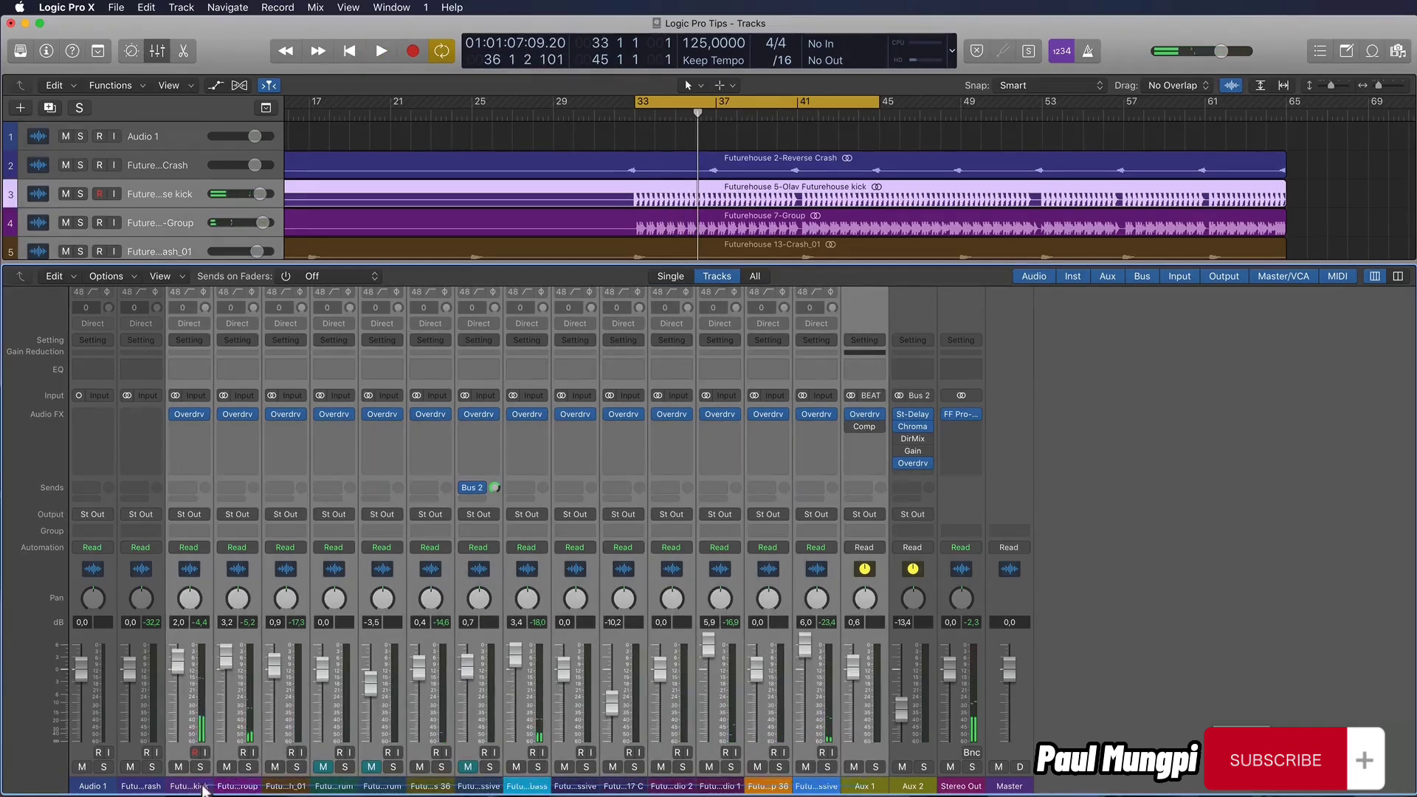
click(174, 414)
click(174, 414)
click(174, 414)
click(174, 414)
key(space)
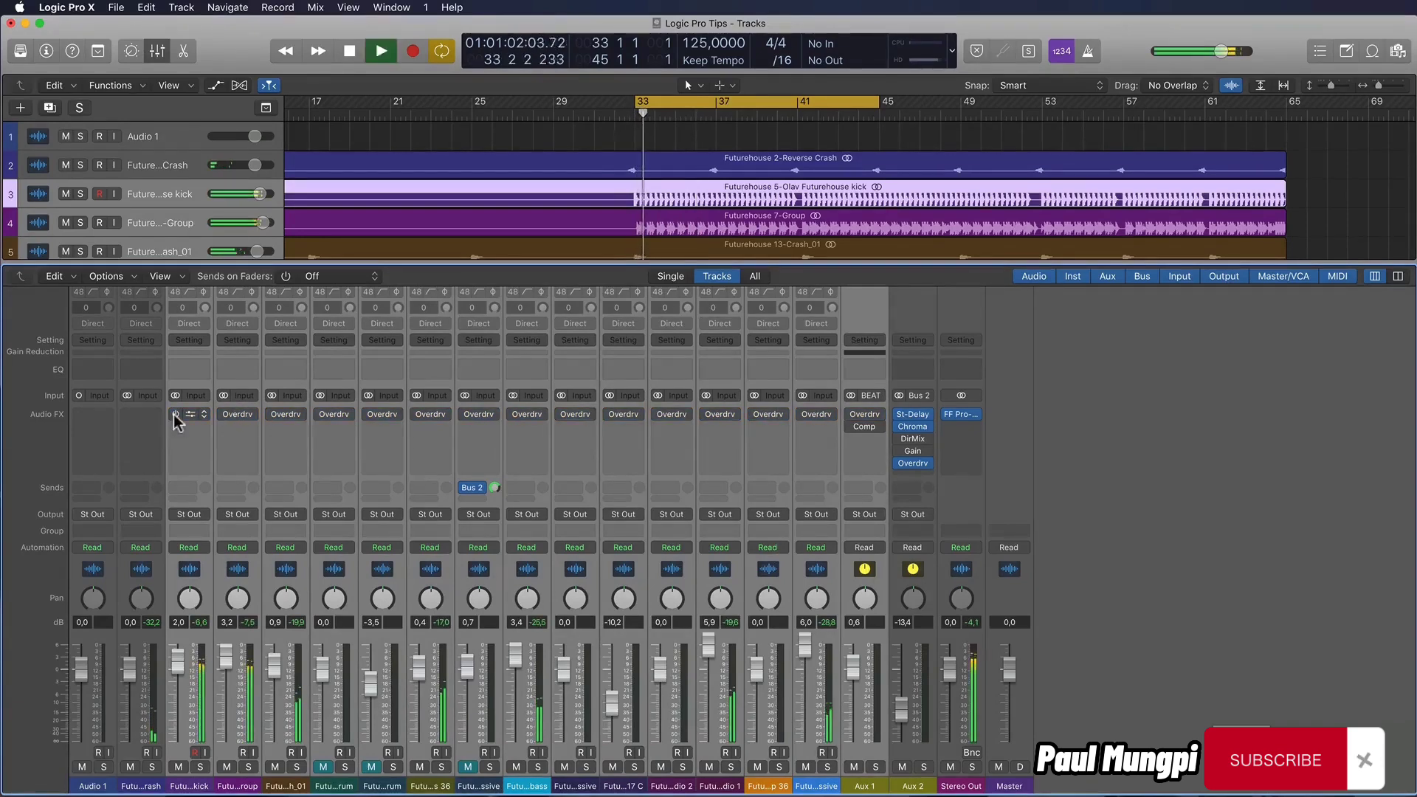
click(174, 414)
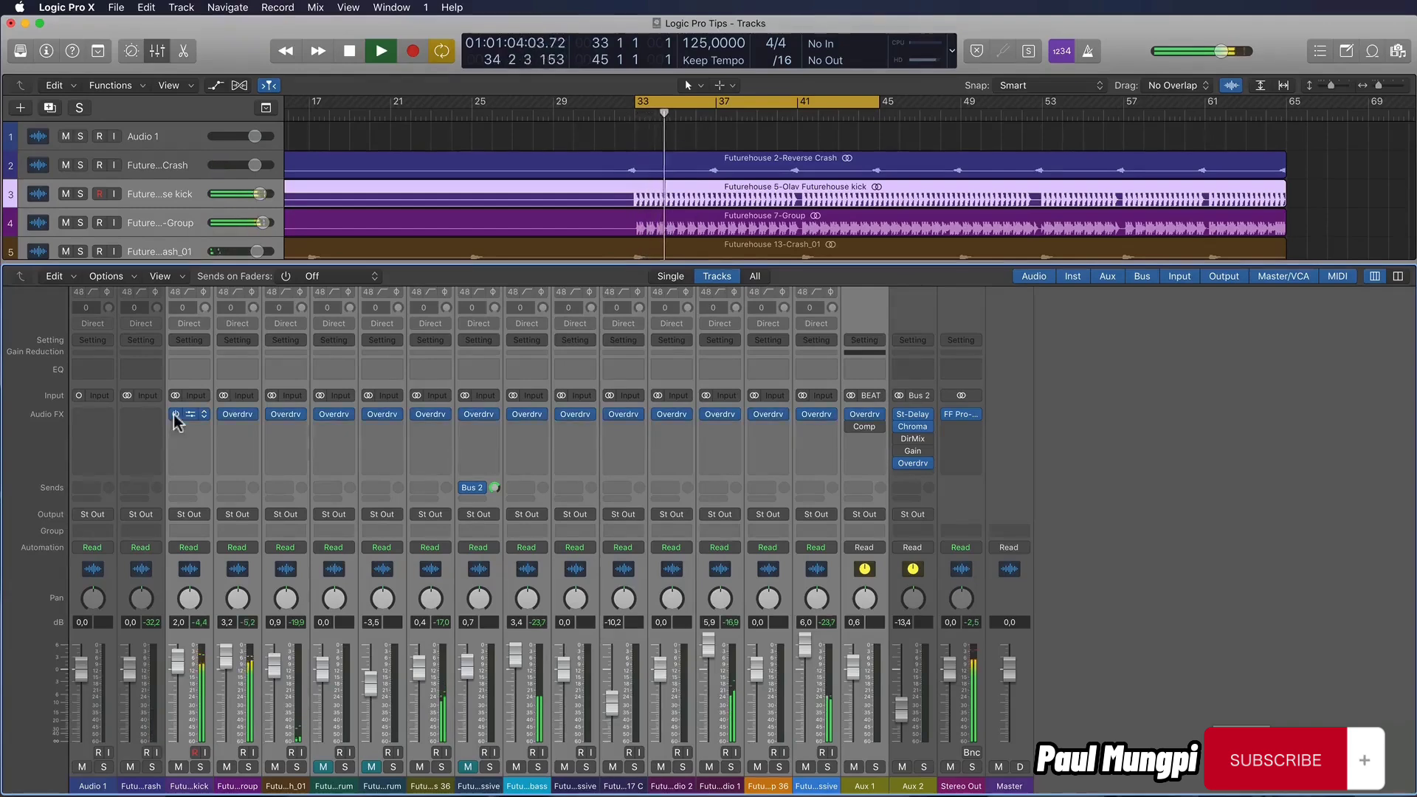
click(175, 414)
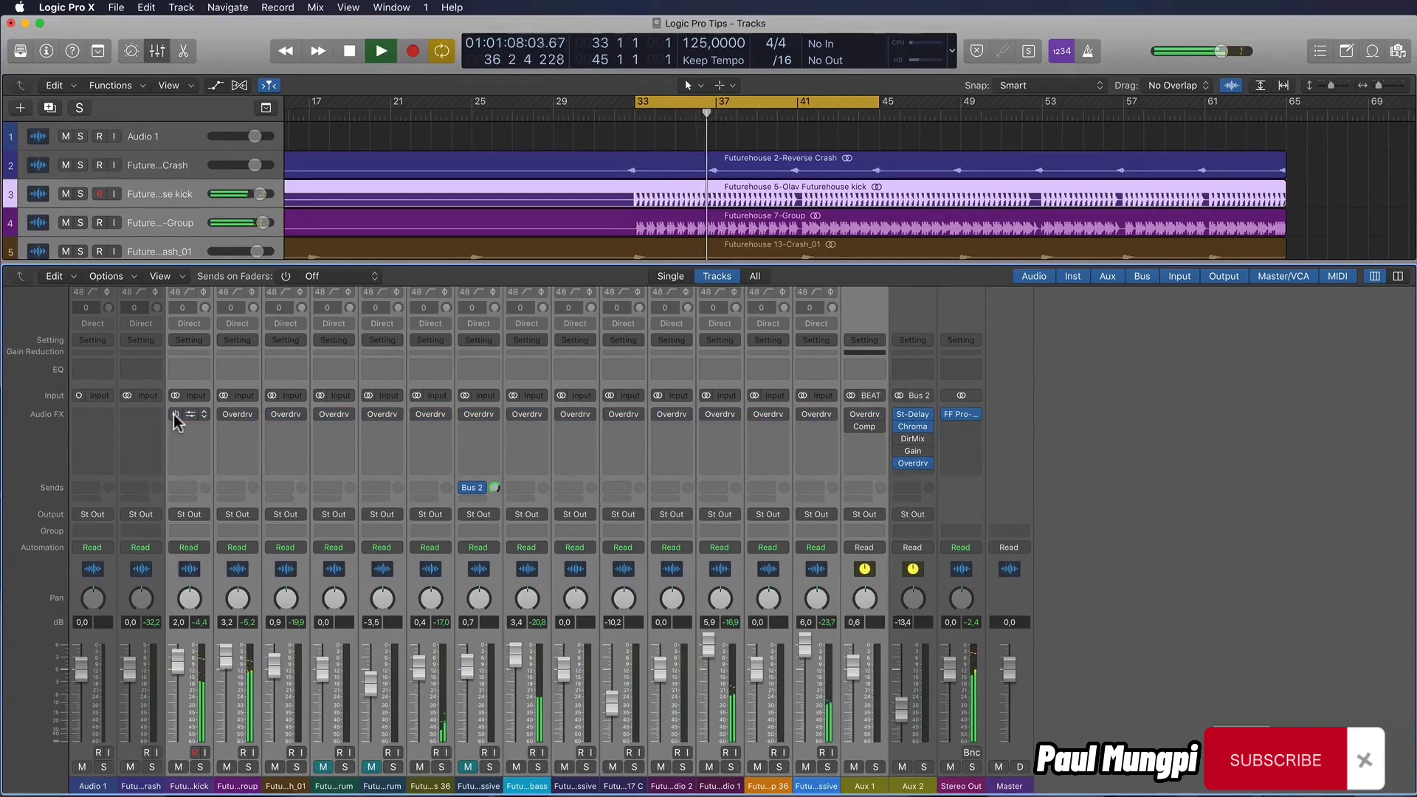
click(175, 414)
key(space)
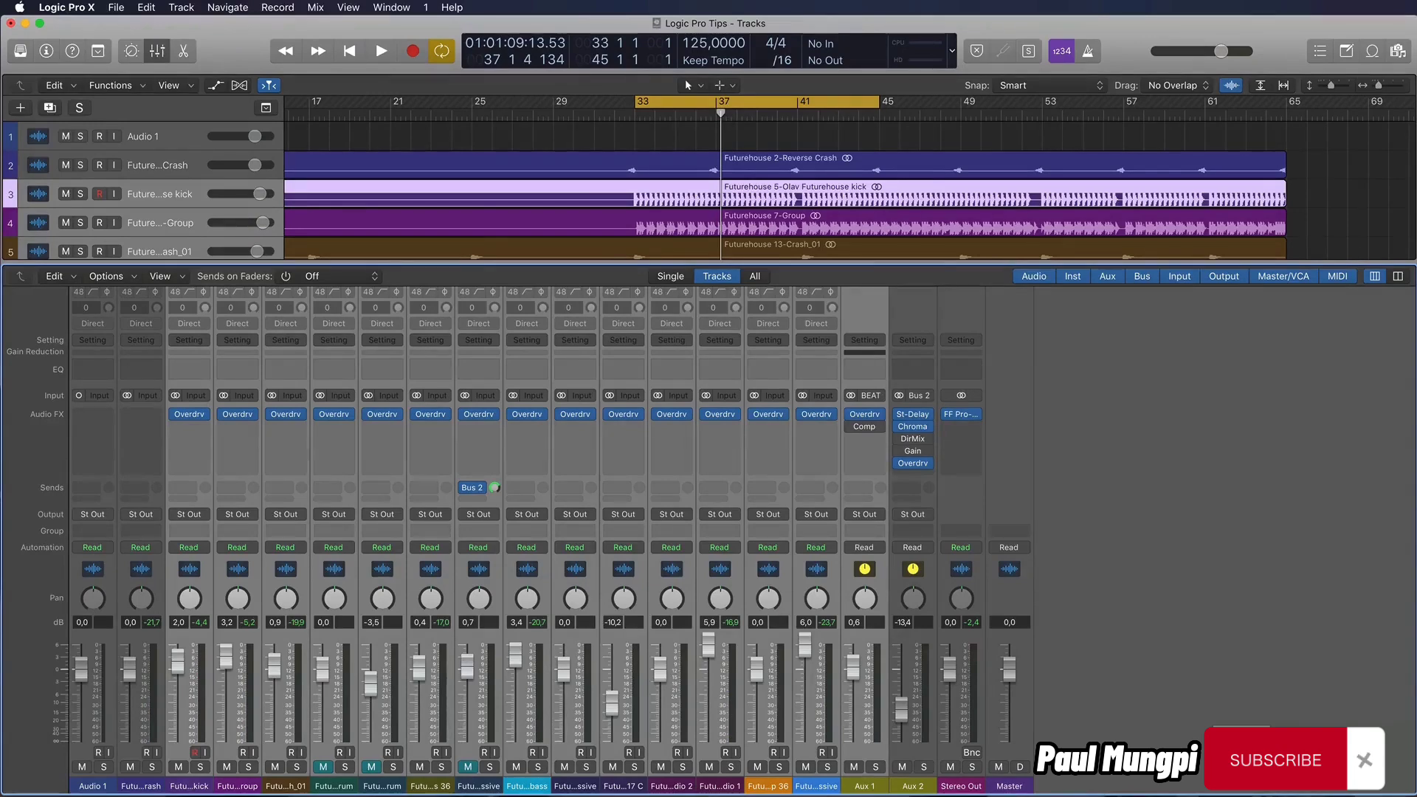
Step: Remove the Overdrive from the selected channels, then reduce the selection to the kick channel only
click(205, 414)
click(211, 449)
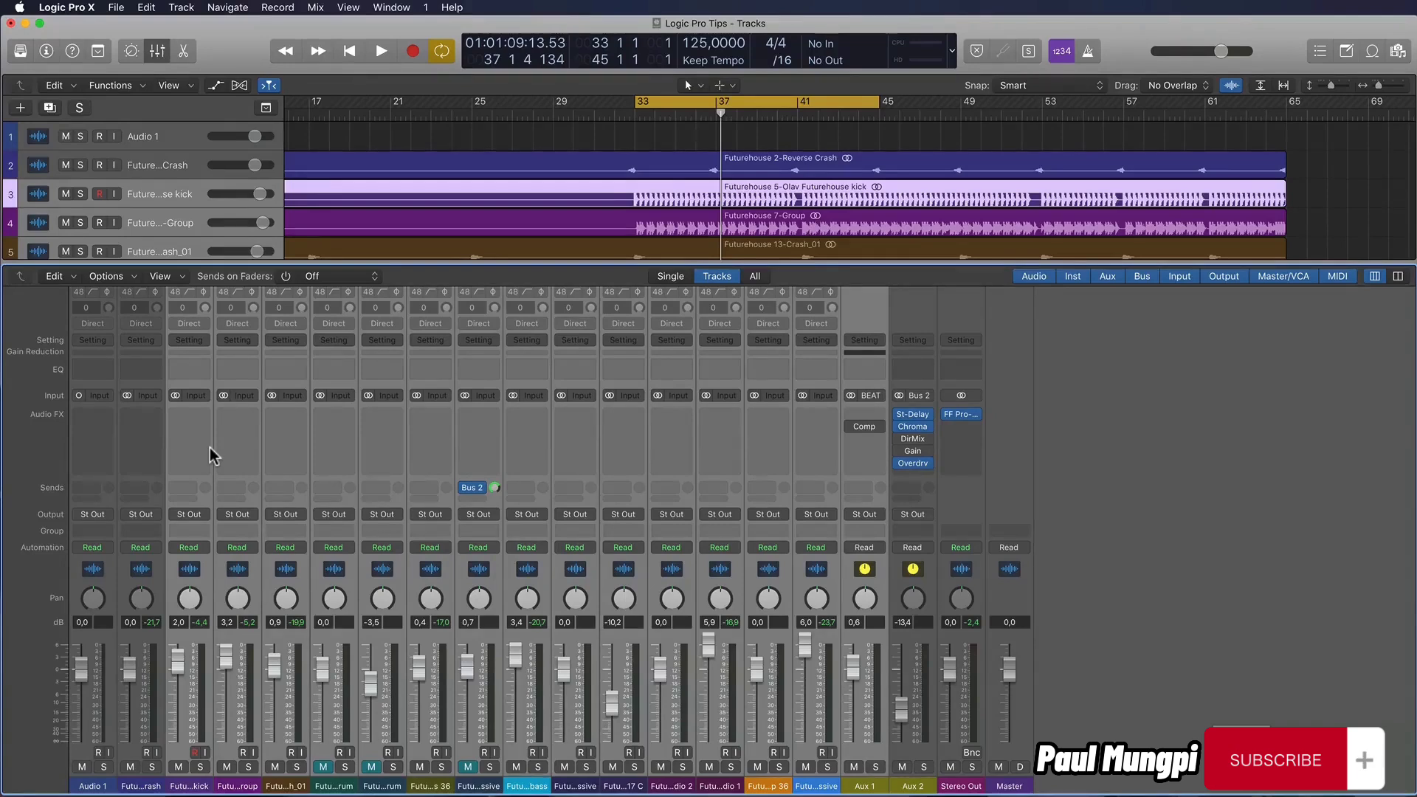
click(210, 449)
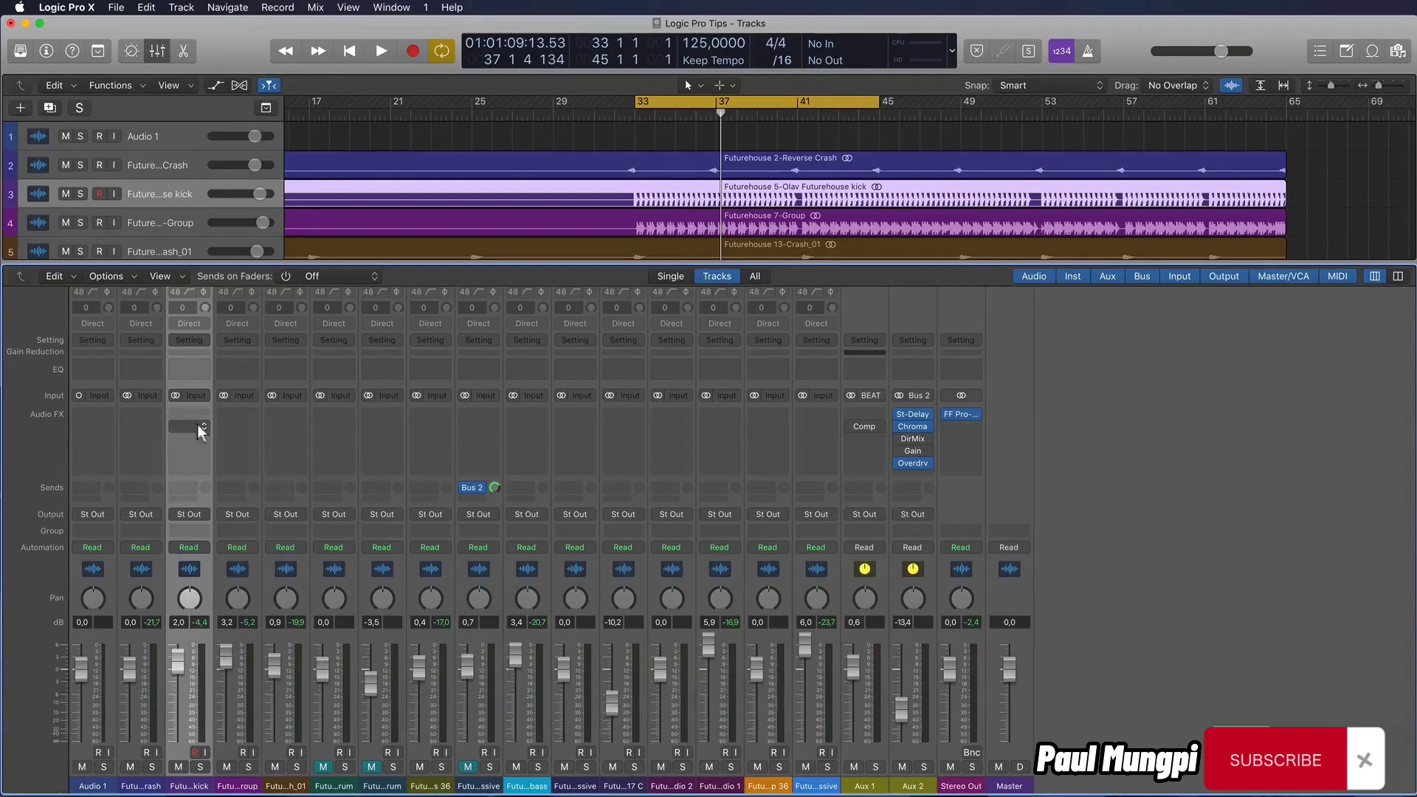
Step: Insert a stereo Tape Delay on the kick channel and move its window to the middle of the screen
click(197, 427)
mouse_move(223, 491)
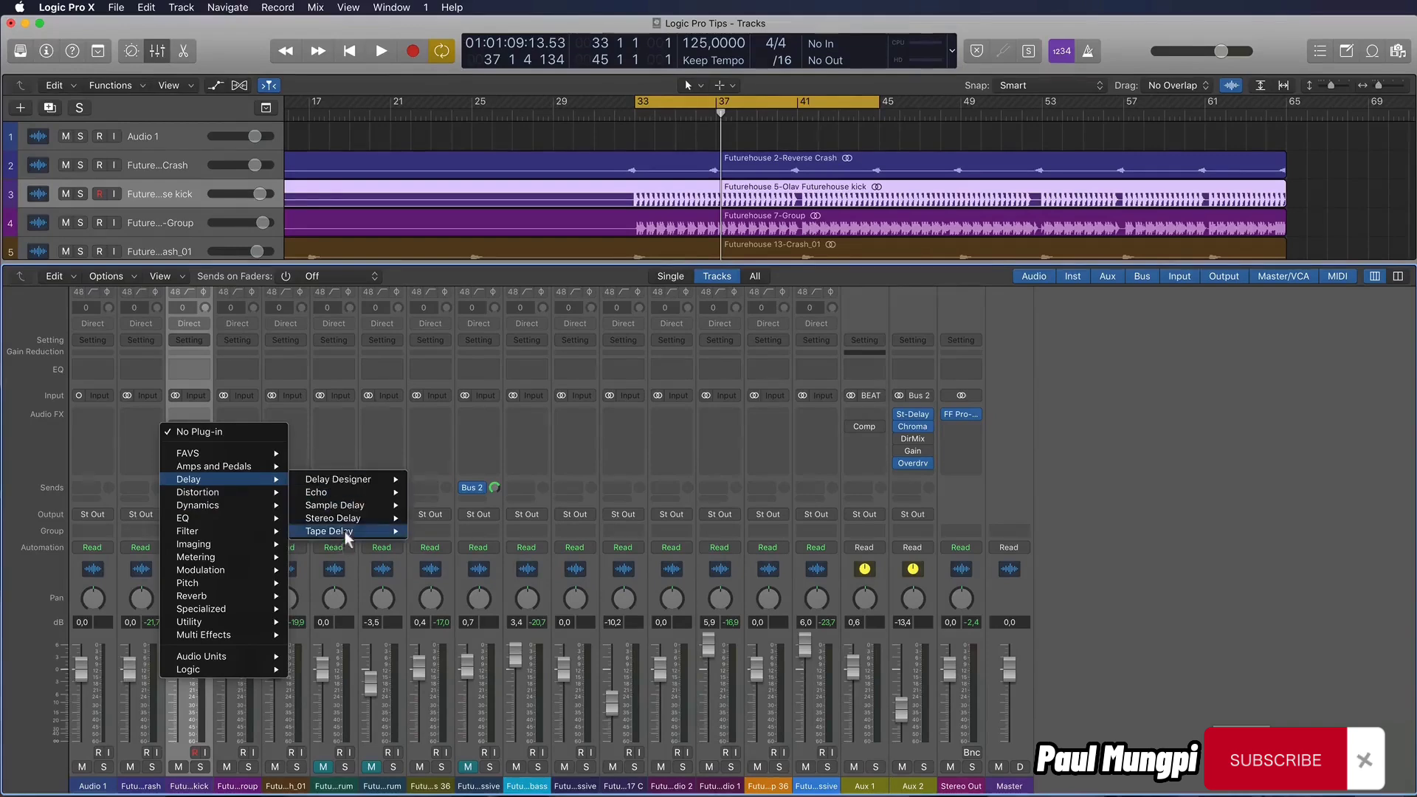
mouse_move(379, 537)
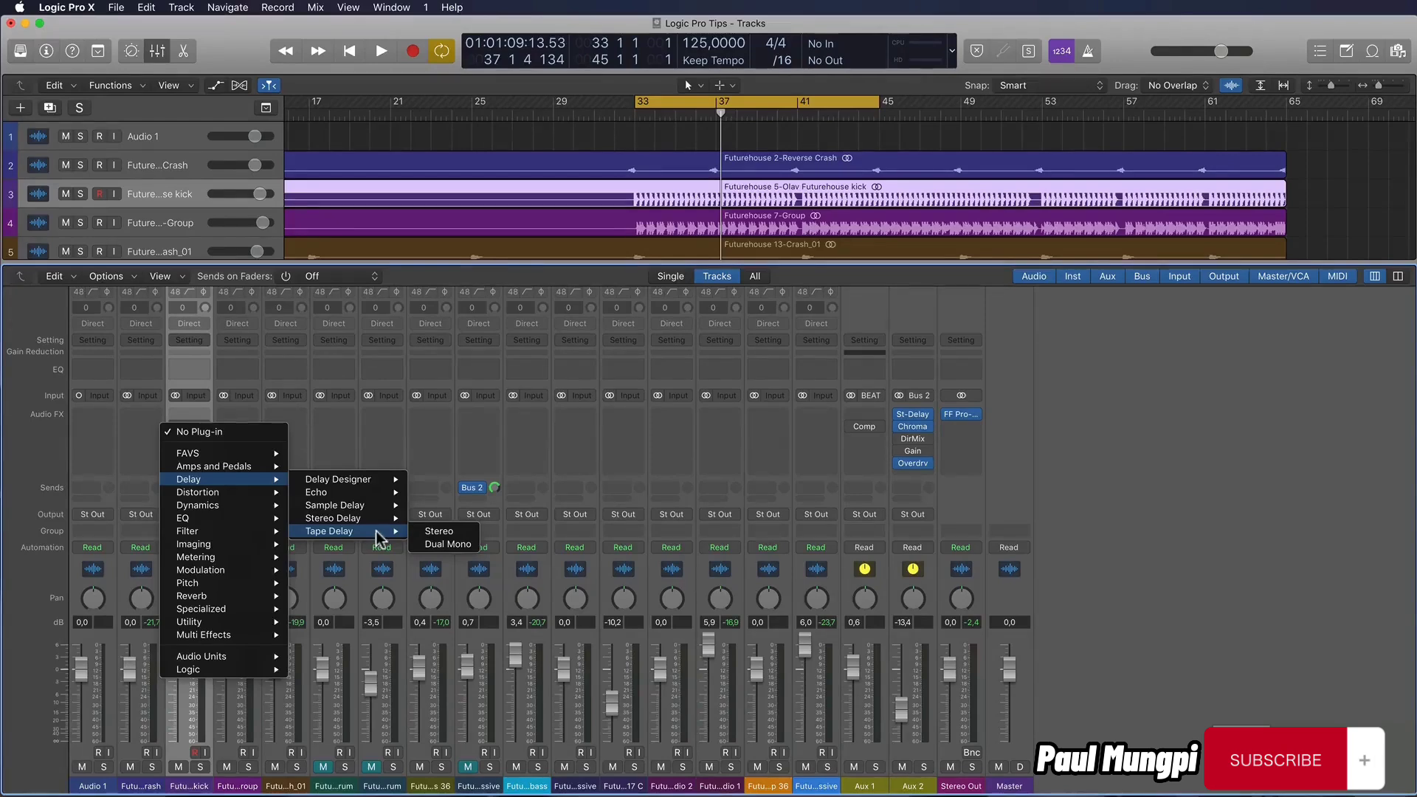
click(439, 532)
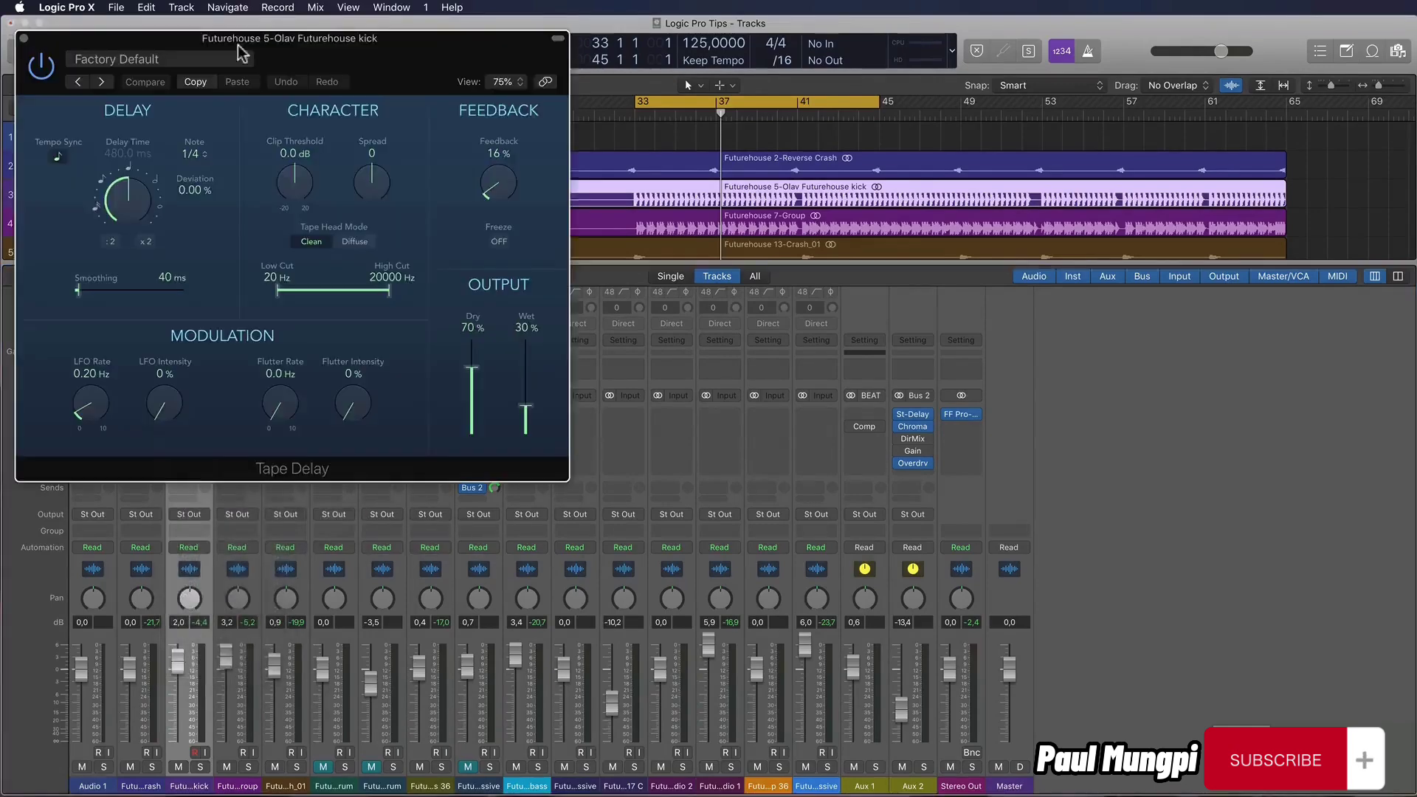
drag(245, 40, 652, 158)
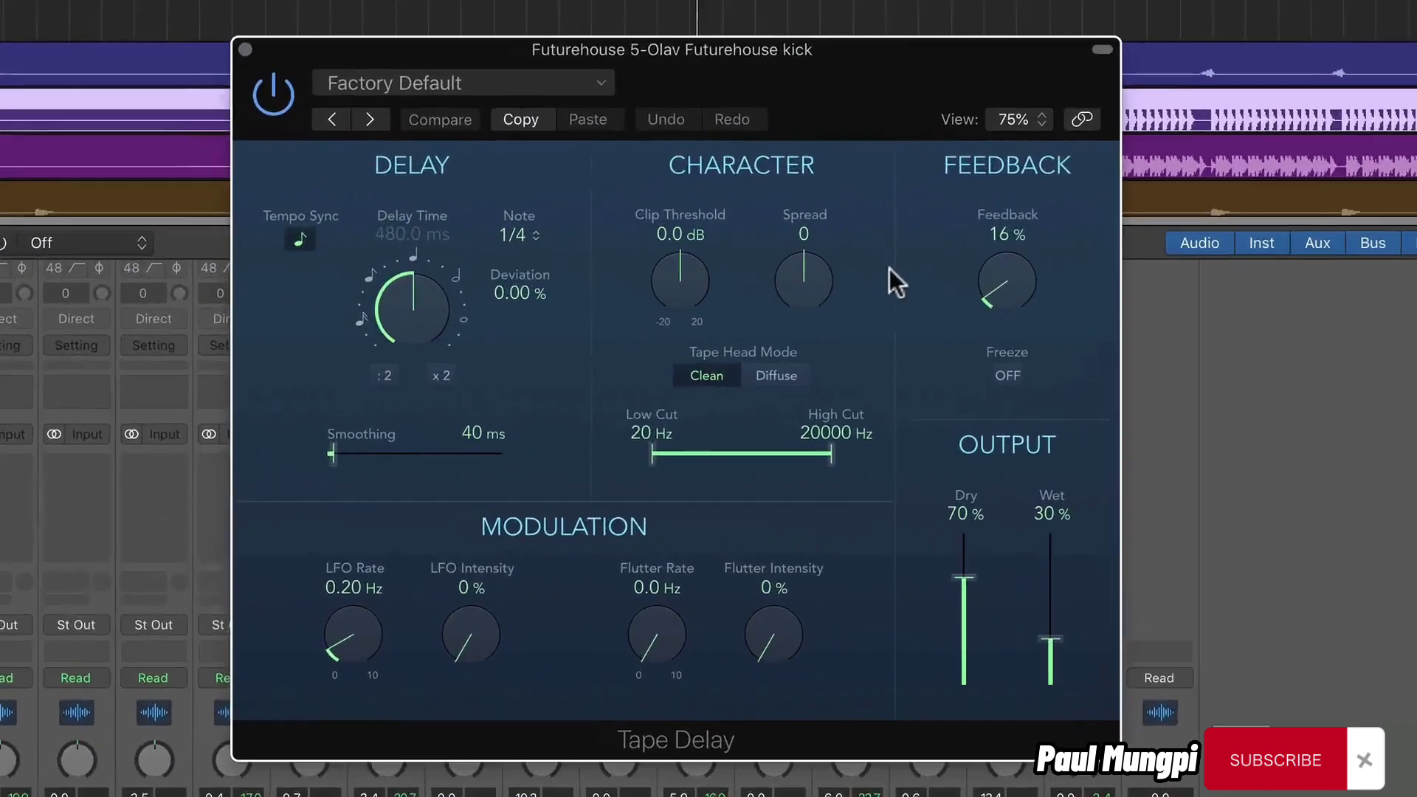
Step: Set the Tape Delay feedback to 0%, the wet level to 100% and the dry level to 0%
drag(915, 301, 920, 364)
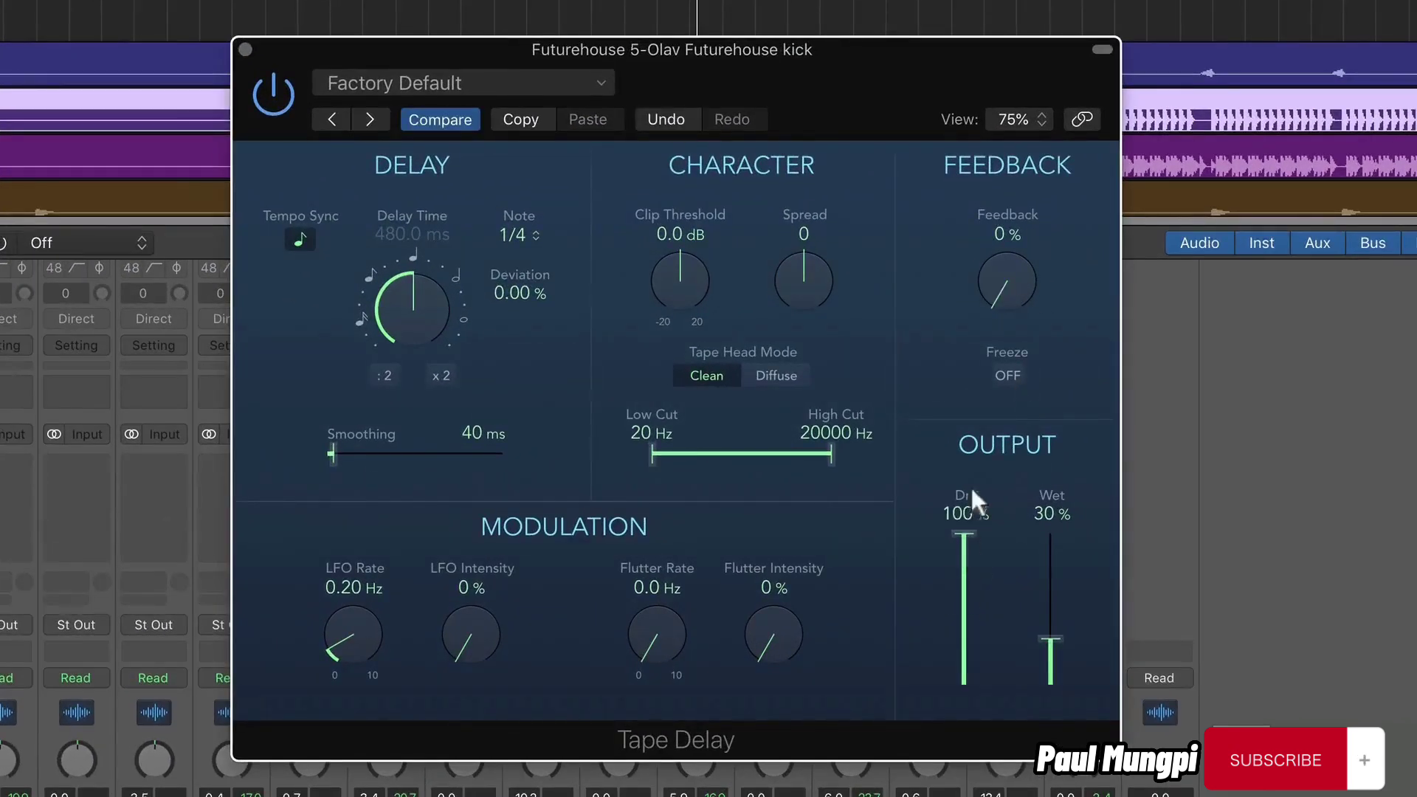
drag(1051, 643, 1056, 488)
drag(973, 537, 936, 737)
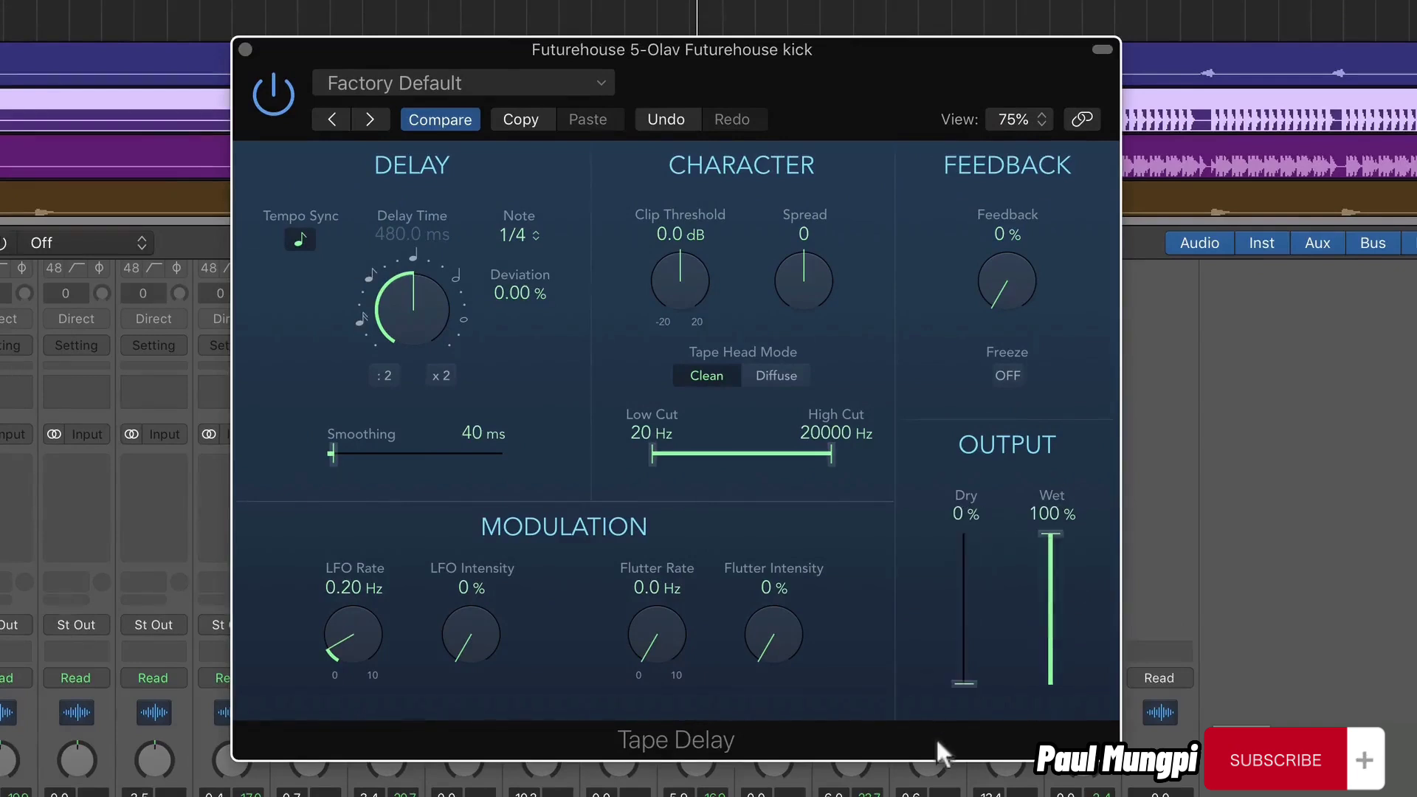
Step: Turn off the Tape Delay's tempo sync, set the delay time to 0 ms, and compare the kick with the delay bypassed and active
click(299, 238)
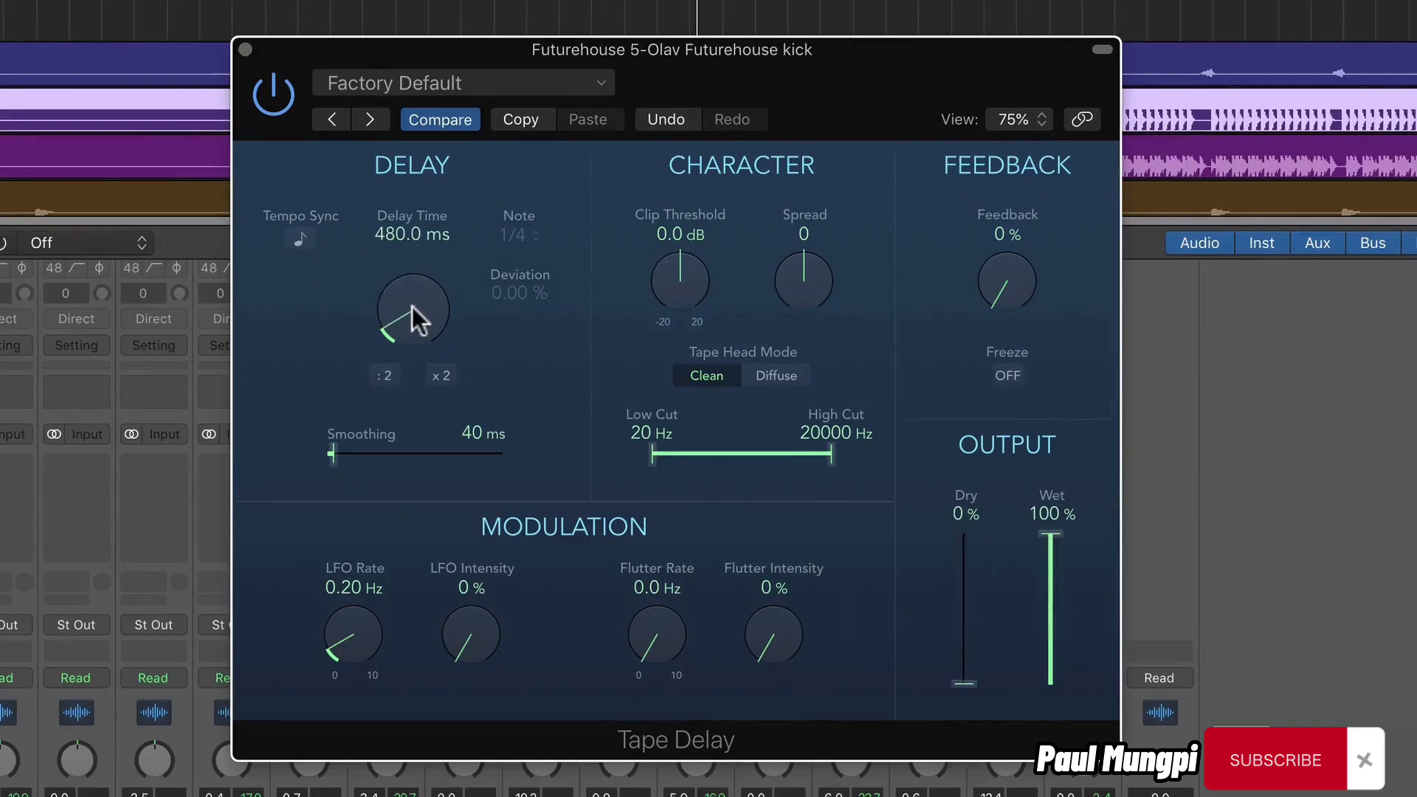
drag(413, 303, 432, 354)
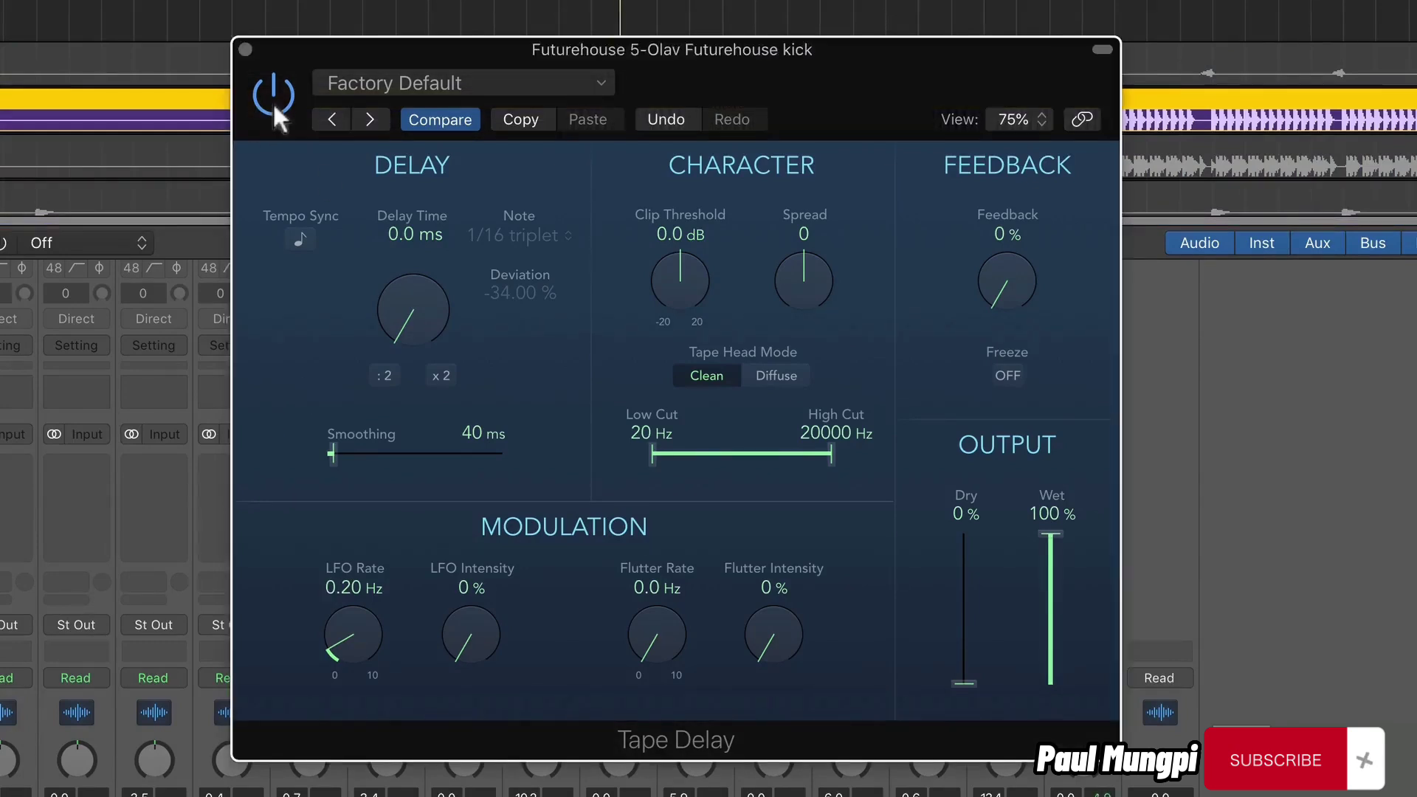
click(275, 107)
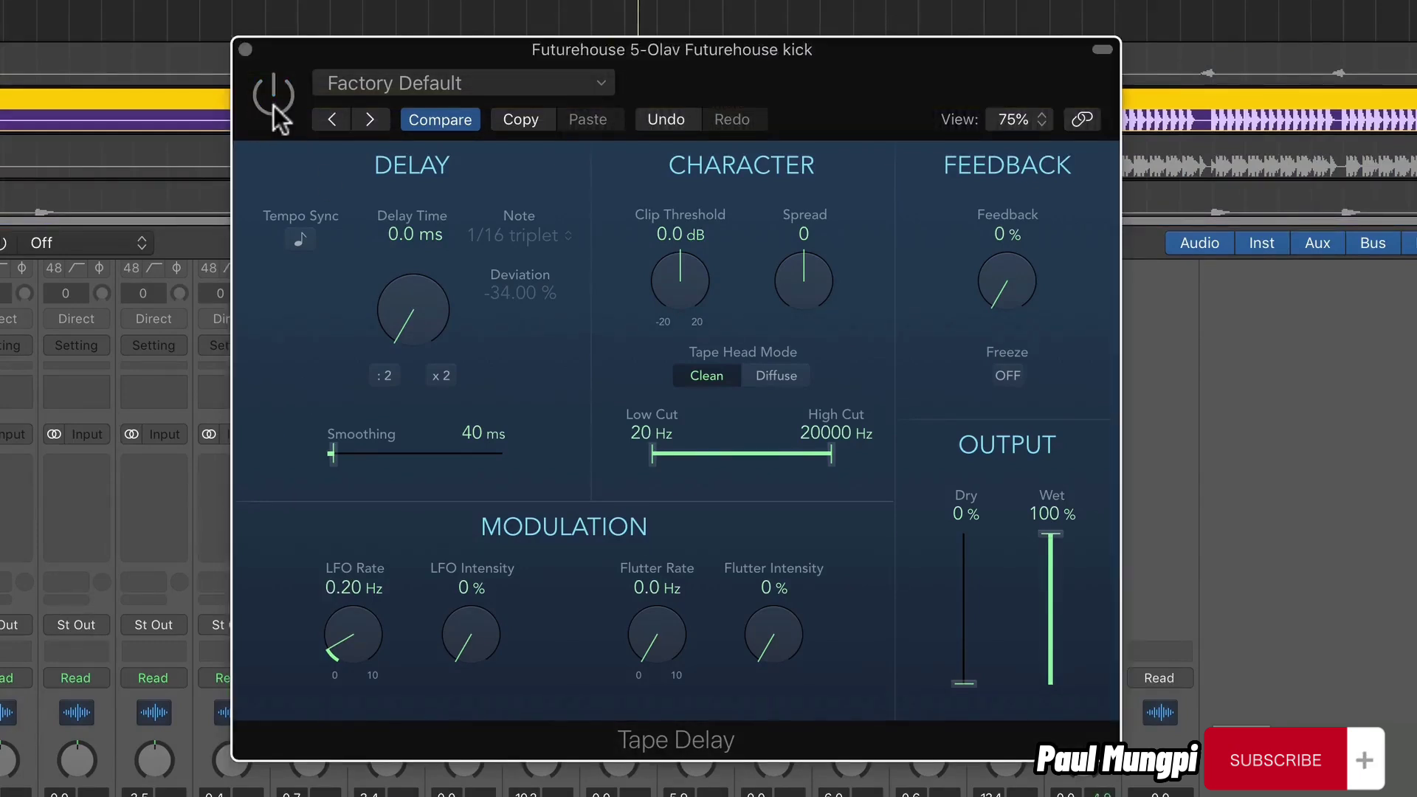
click(278, 117)
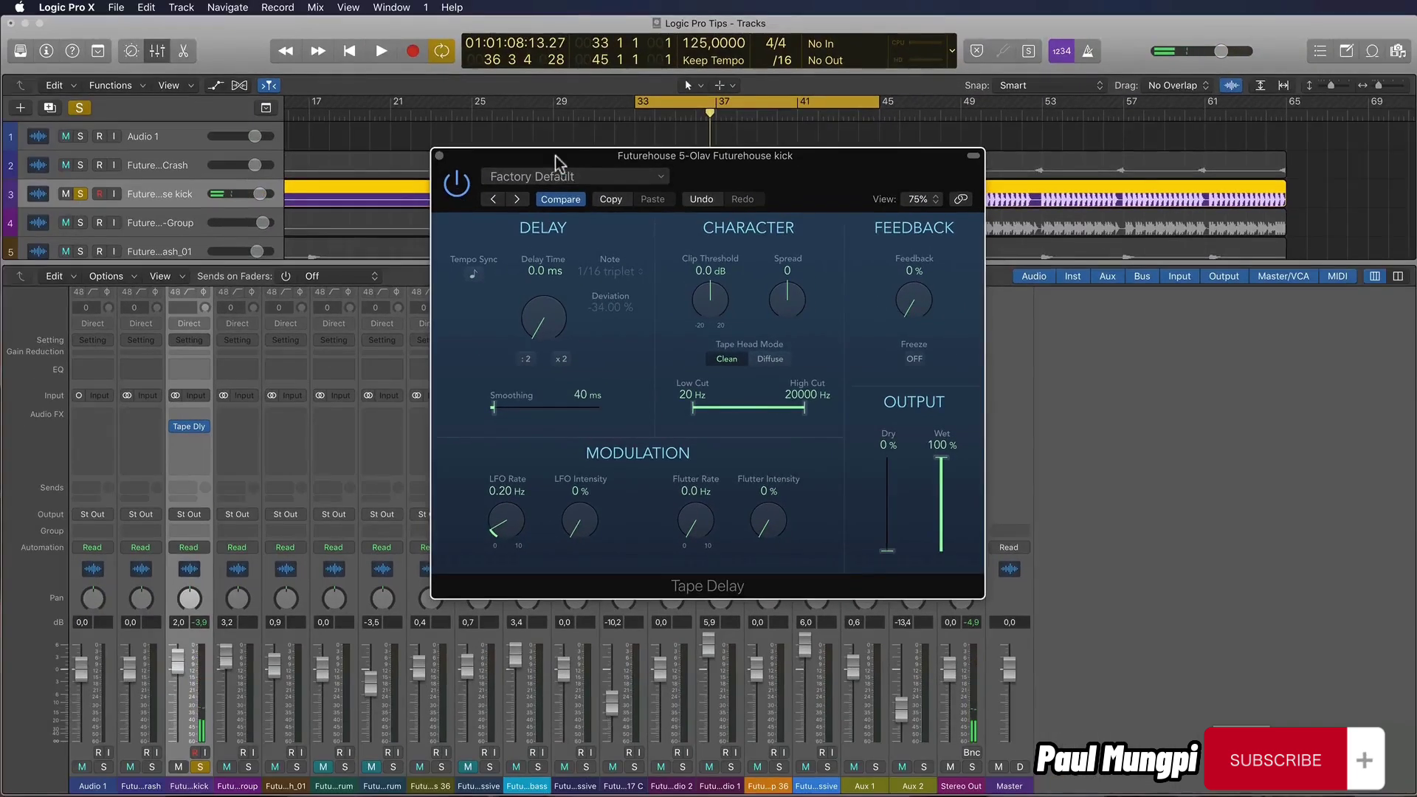
Step: Copy the kick's Tape Delay to the channels following it, including Aux 1 and the Stereo Out
drag(428, 53, 1351, 121)
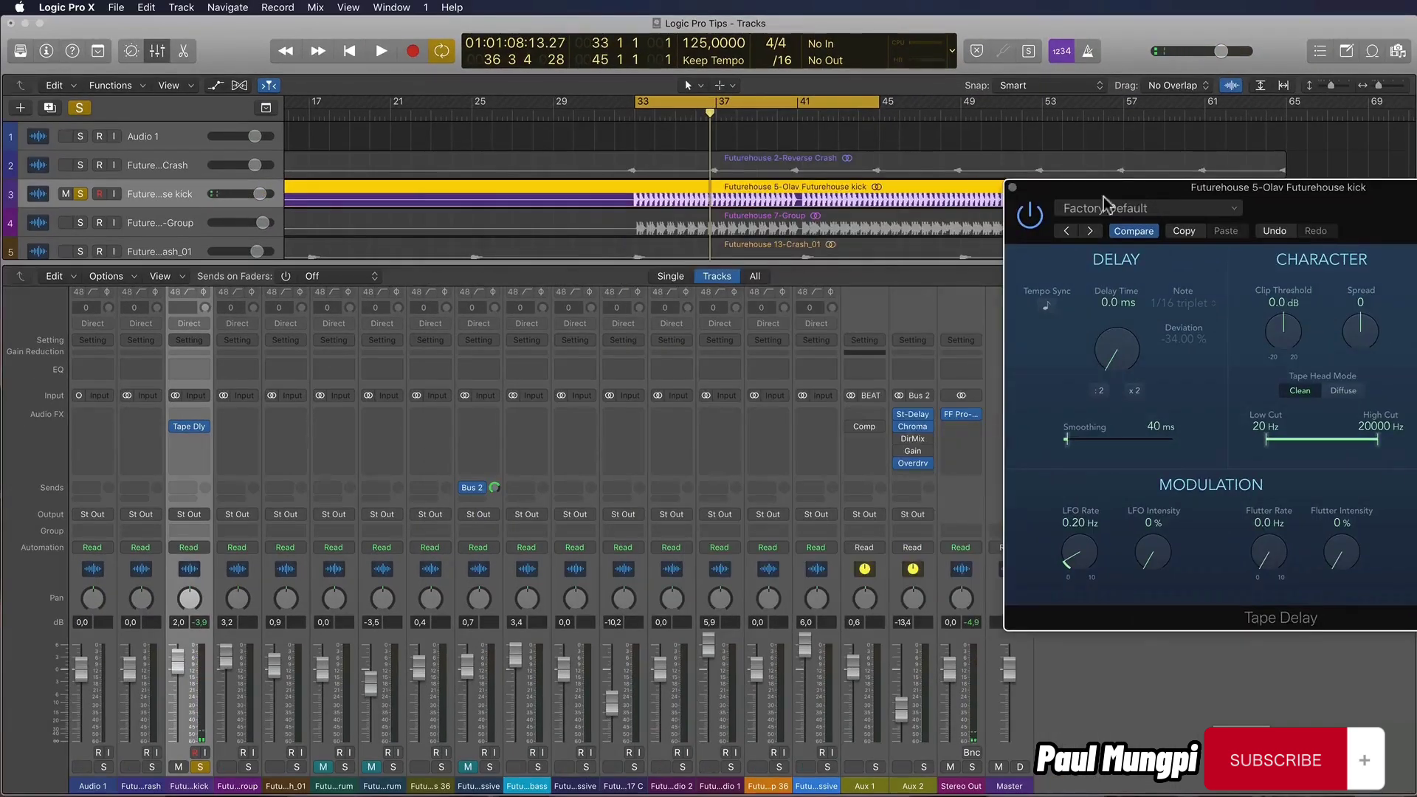
drag(189, 427, 963, 428)
mouse_move(243, 434)
mouse_down()
mouse_move(291, 450)
mouse_move(339, 427)
mouse_move(861, 440)
mouse_up()
Step: Unsolo the kick, play the loop with the kick and following audio channels selected, and bypass their Tape Delays
key(space)
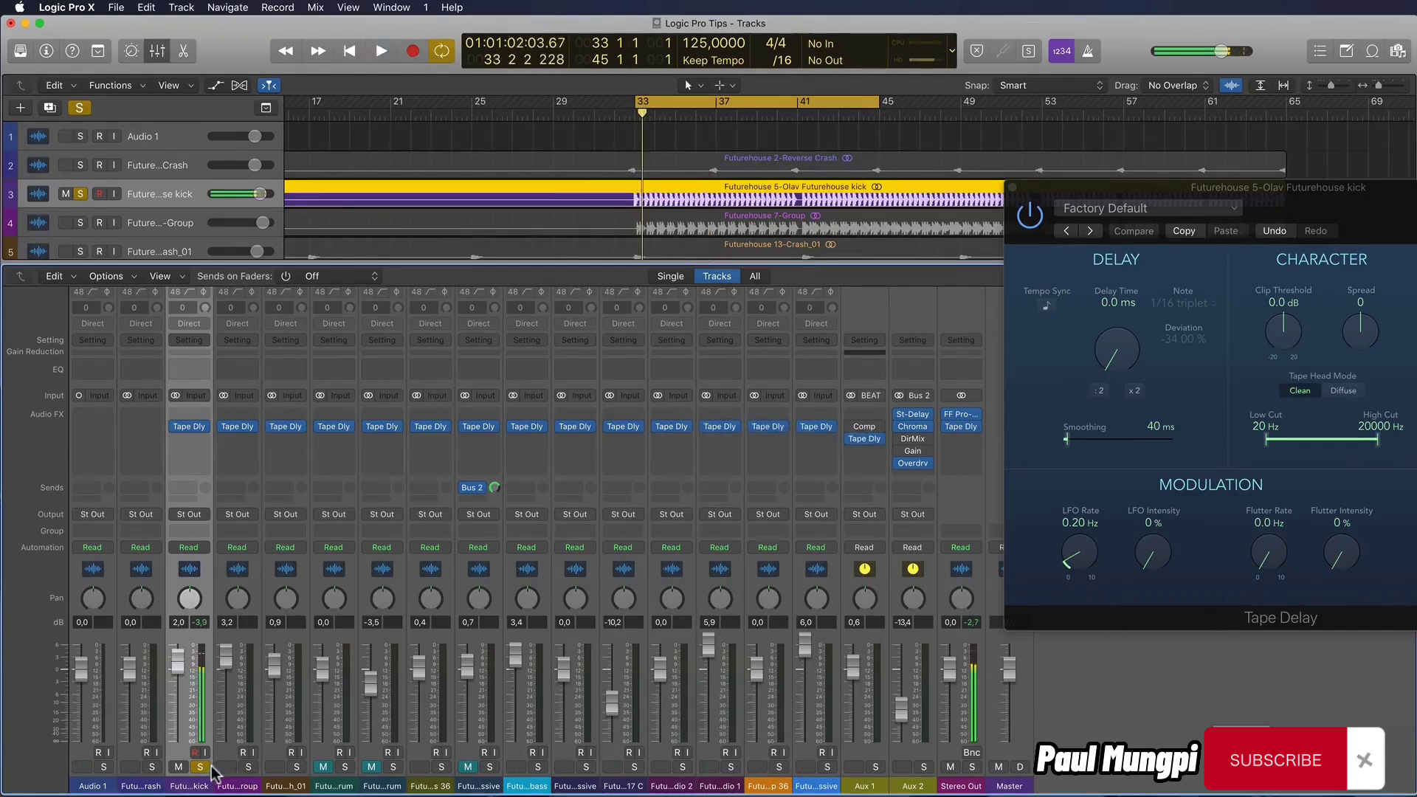
key(space)
click(200, 766)
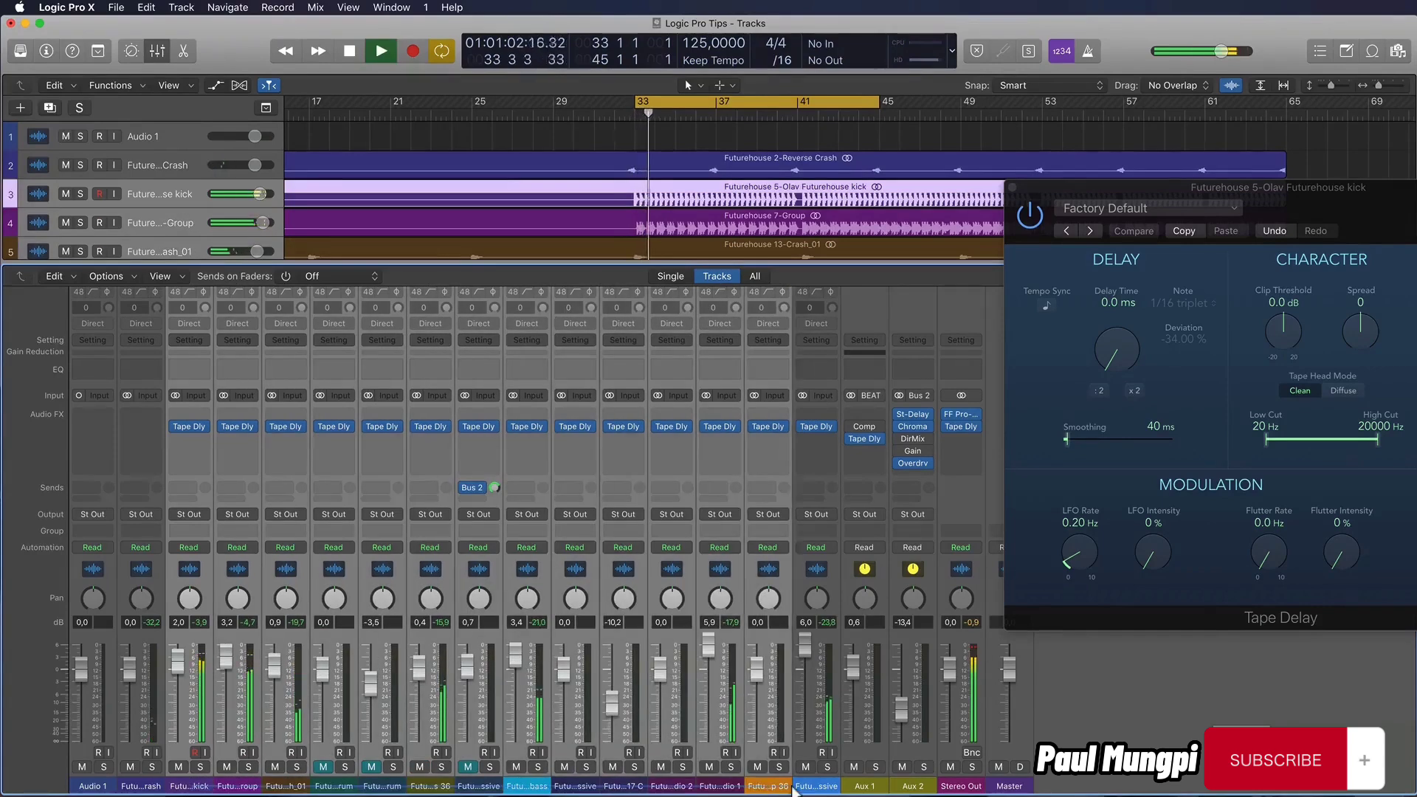
mouse_move(174, 426)
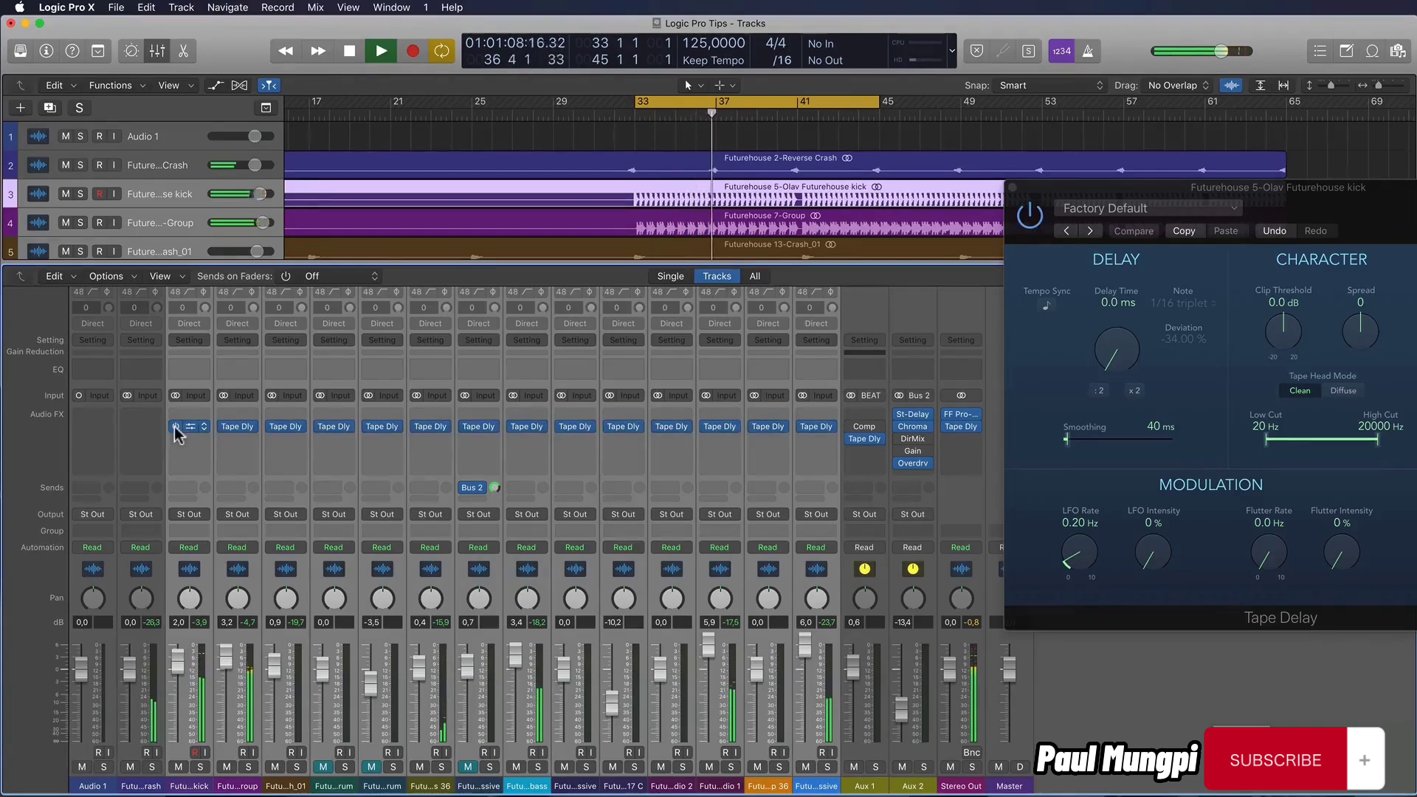
key(space)
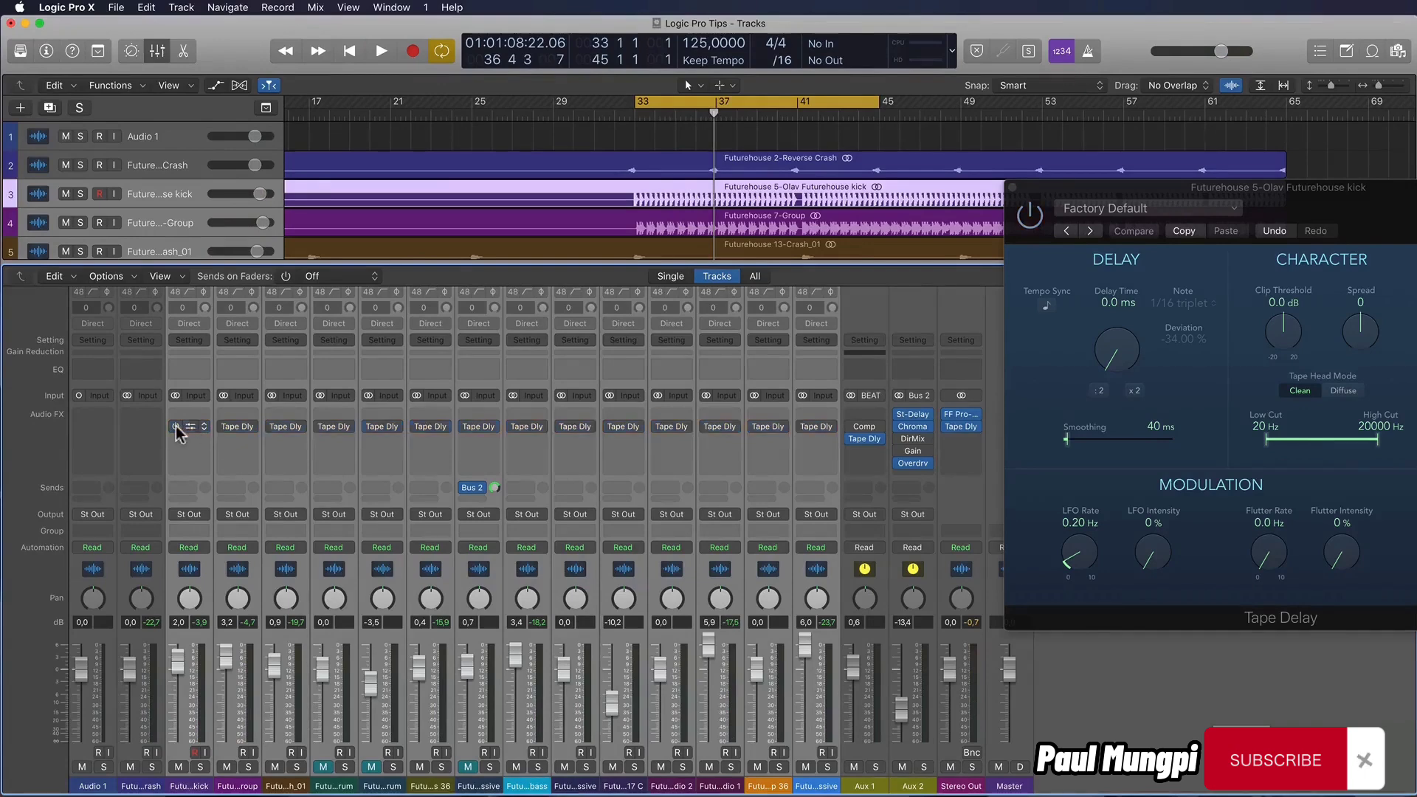
Step: Open the Stereo Out's Tape Delay, close the kick's Tape Delay window and move the Stereo Out's window to the middle of the screen
click(955, 429)
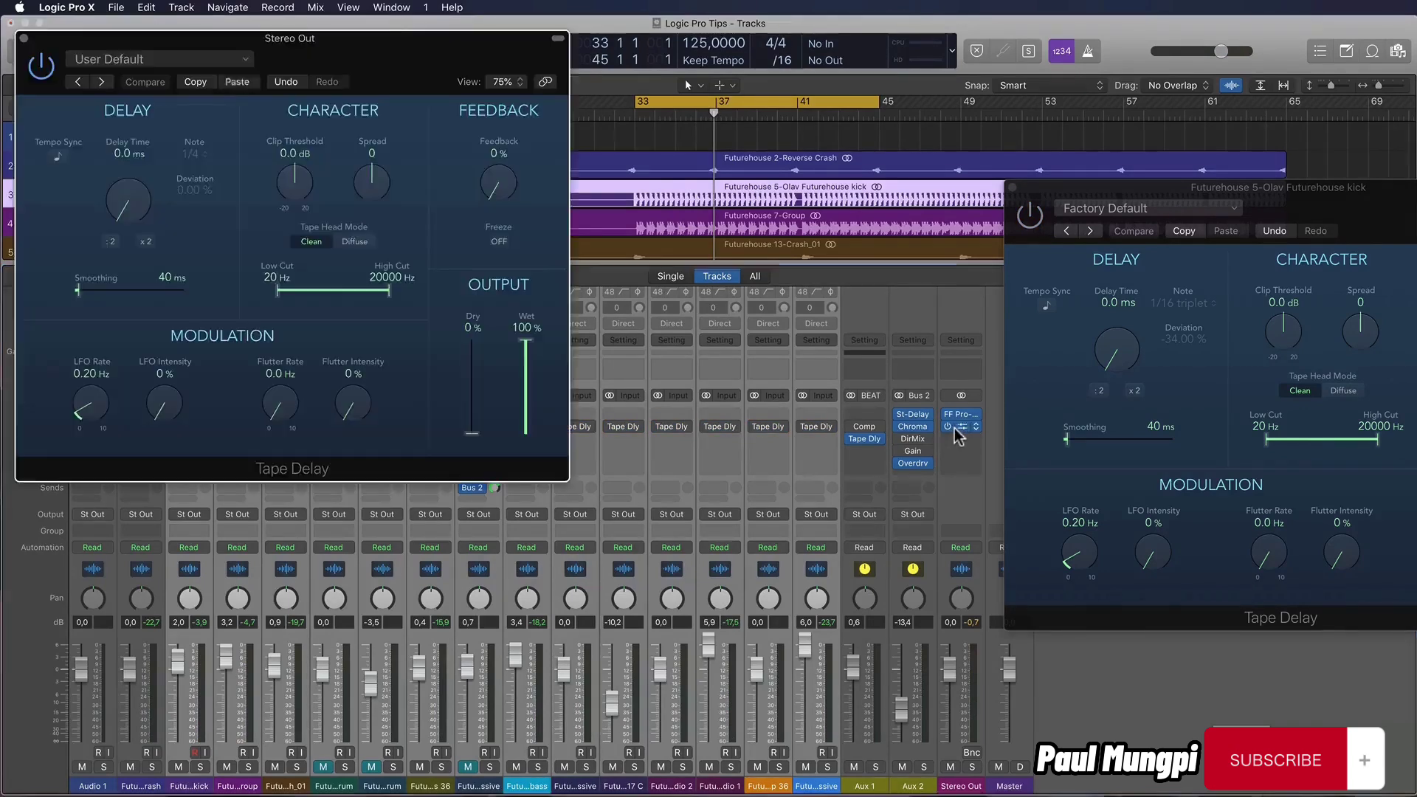
drag(461, 41, 1036, 186)
click(1181, 184)
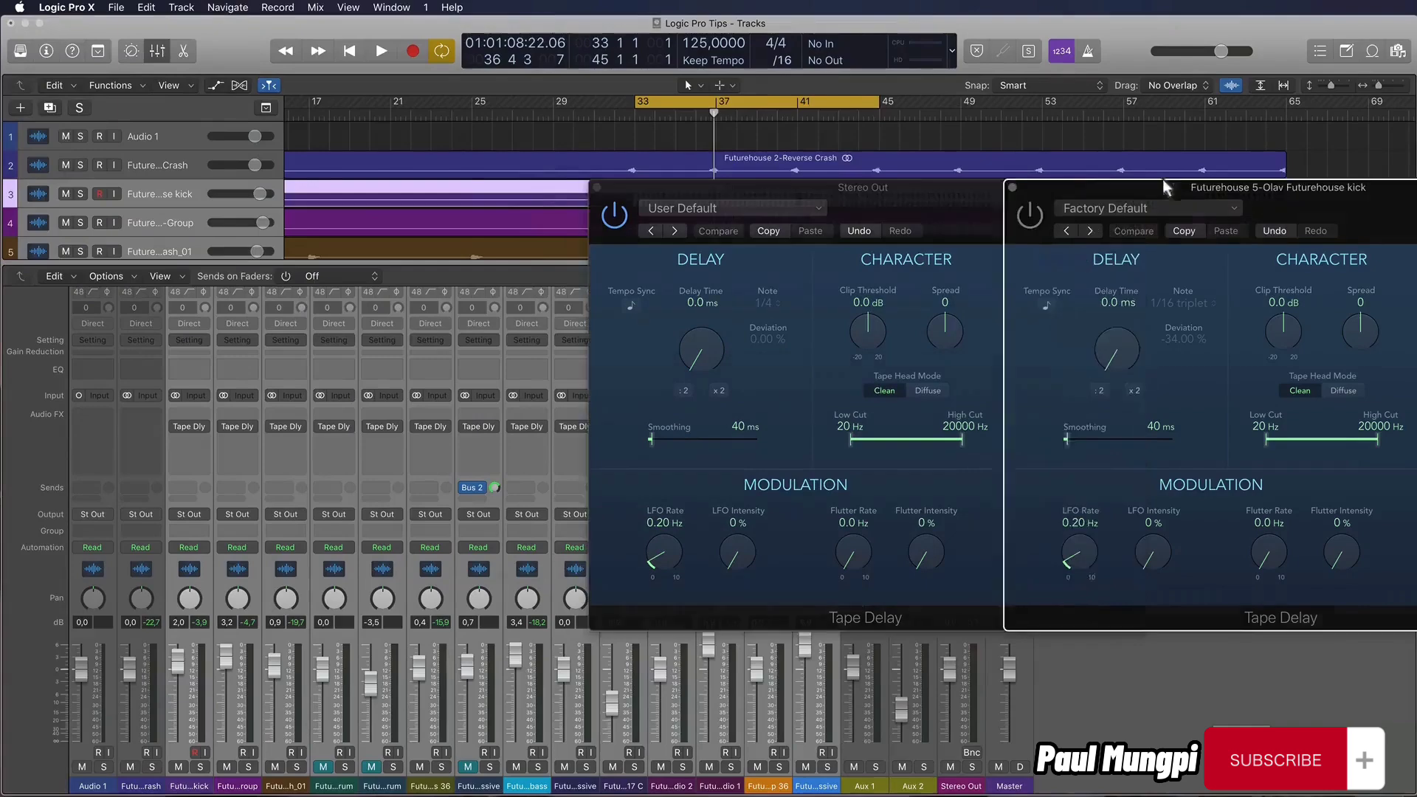
click(1015, 187)
drag(946, 185, 876, 90)
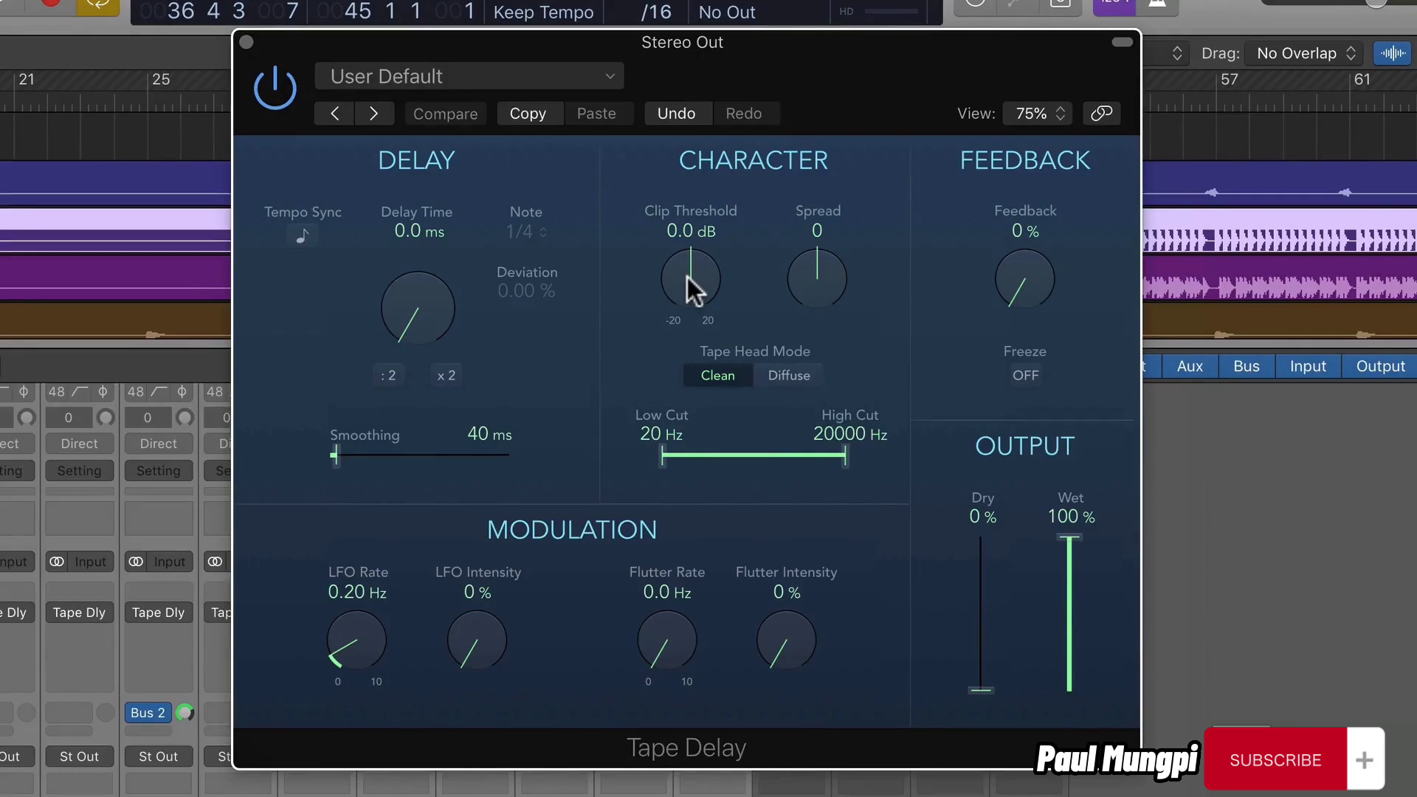
Step: Lower the Stereo Out Tape Delay's clip threshold to -4.4 dB and close its window
drag(693, 278, 673, 326)
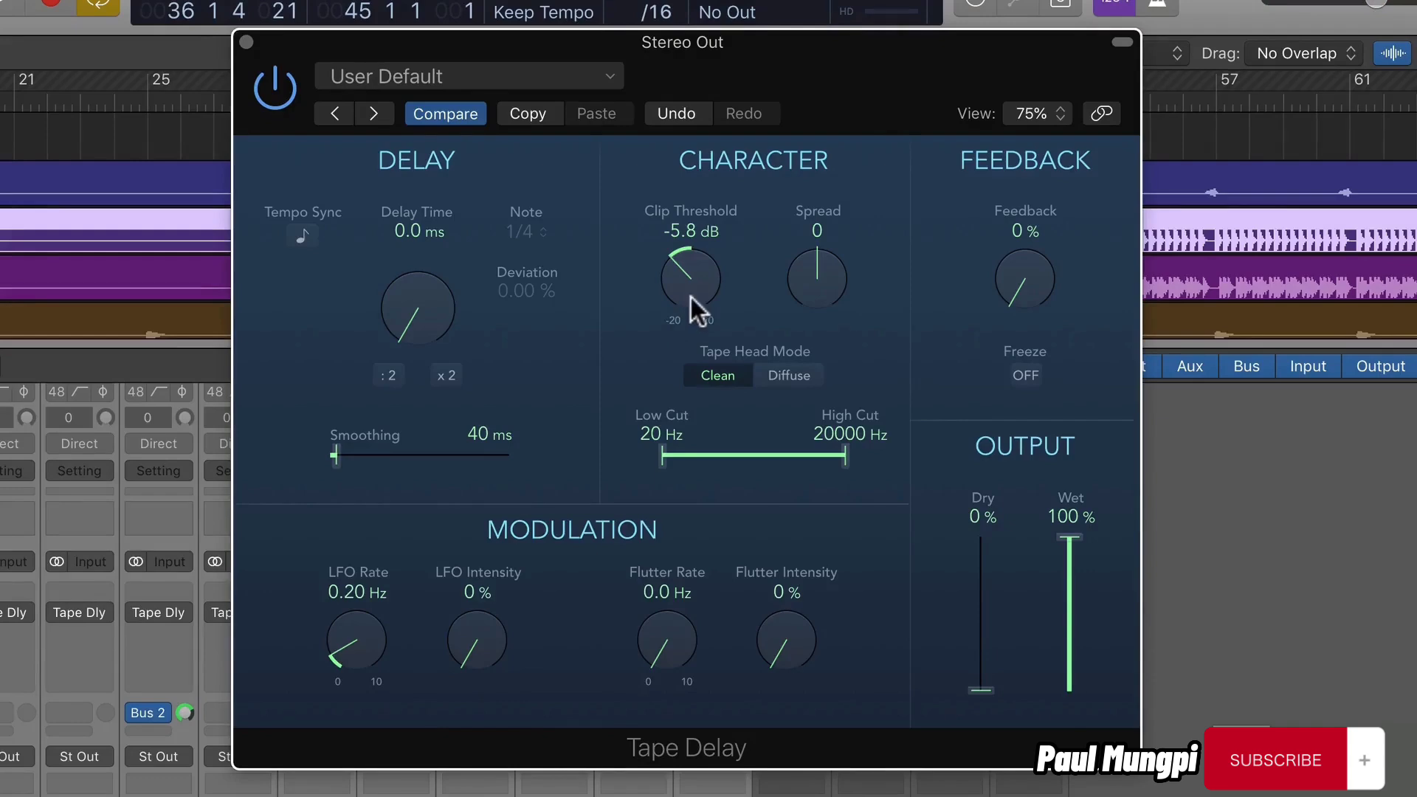
mouse_move(694, 288)
mouse_down()
mouse_move(684, 311)
mouse_move(693, 268)
mouse_up()
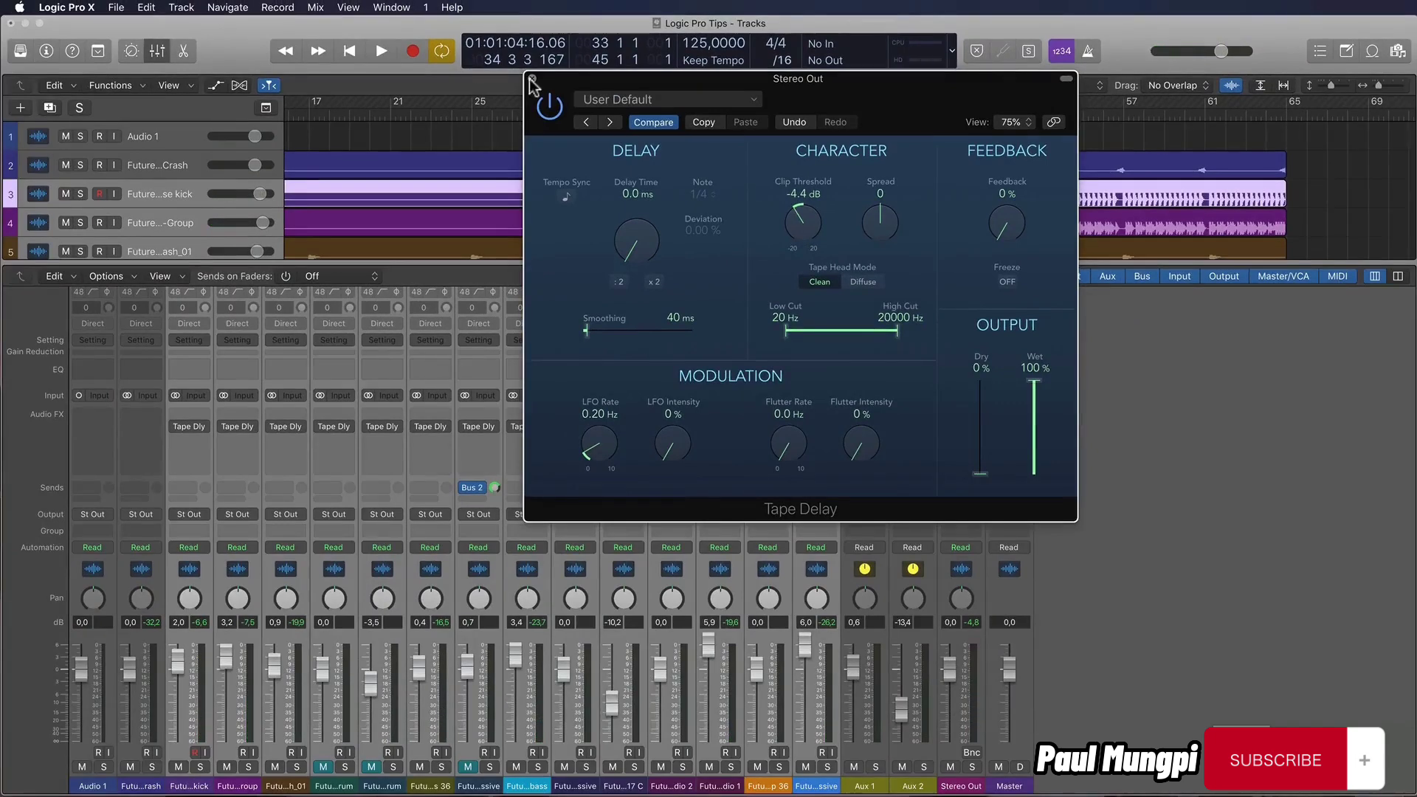
click(531, 78)
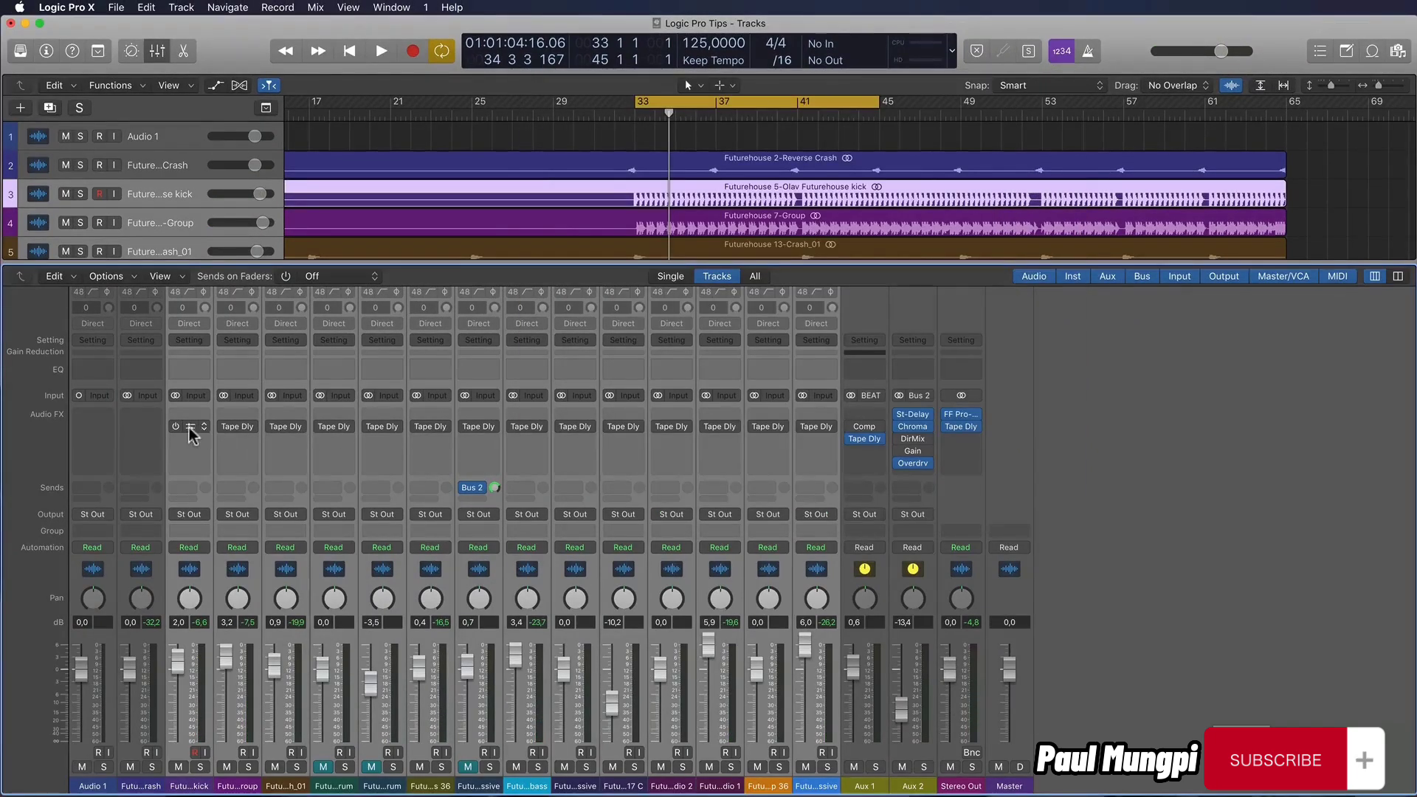